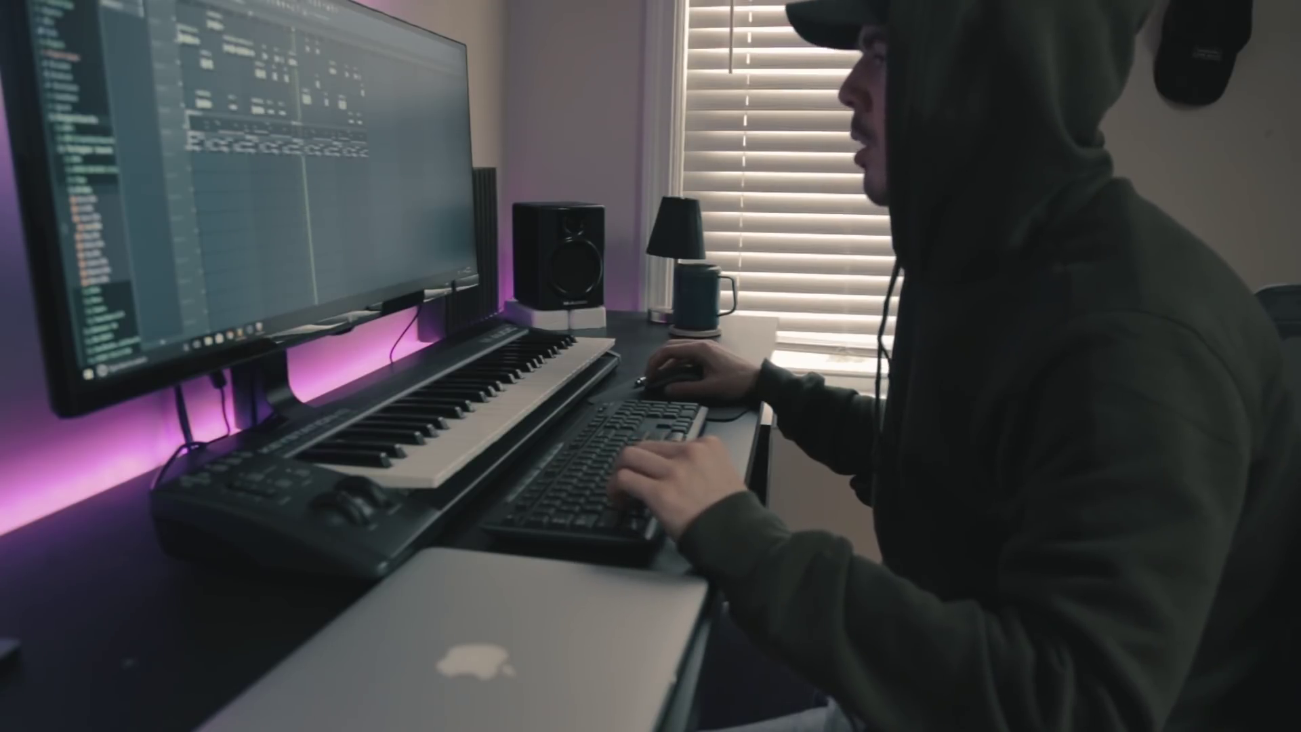
{"action": "key", "text": "F6"}
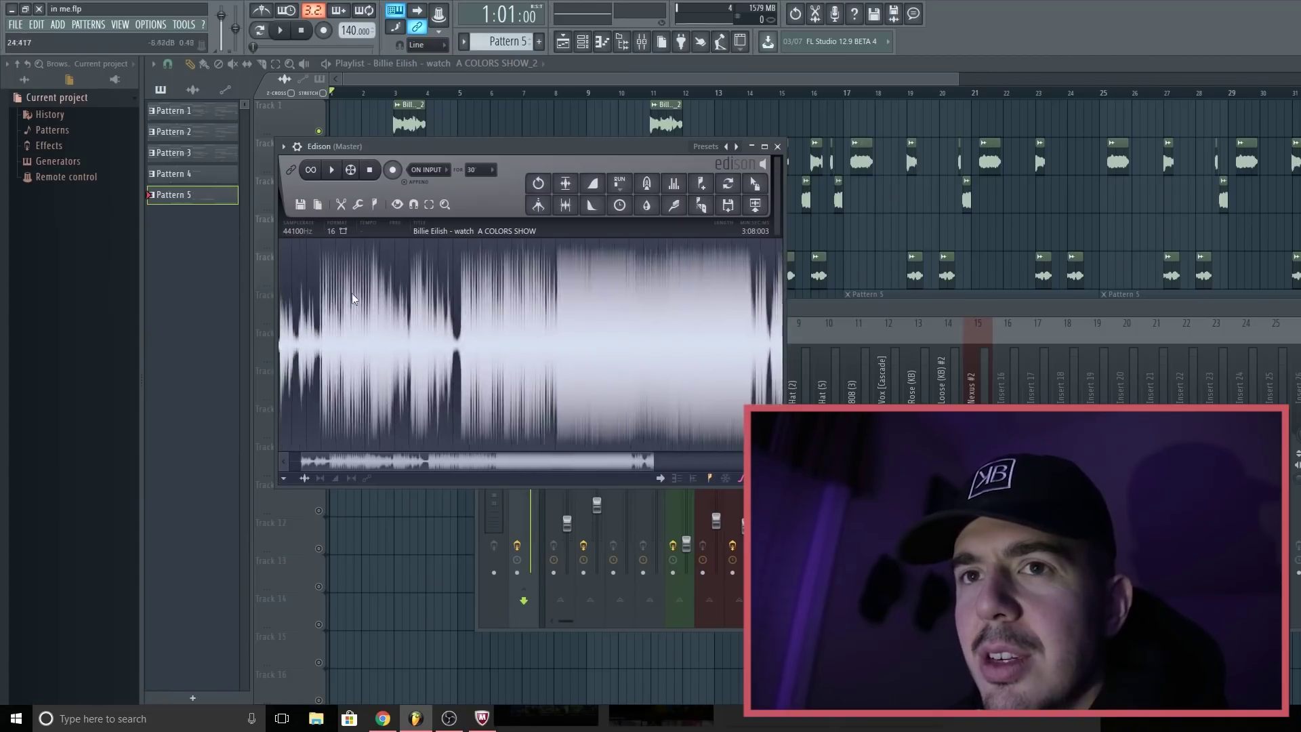
Audition several passages of the Billie Eilish recording in Edison at a lower system volume, and close the editor
{"action": "key", "text": "space"}
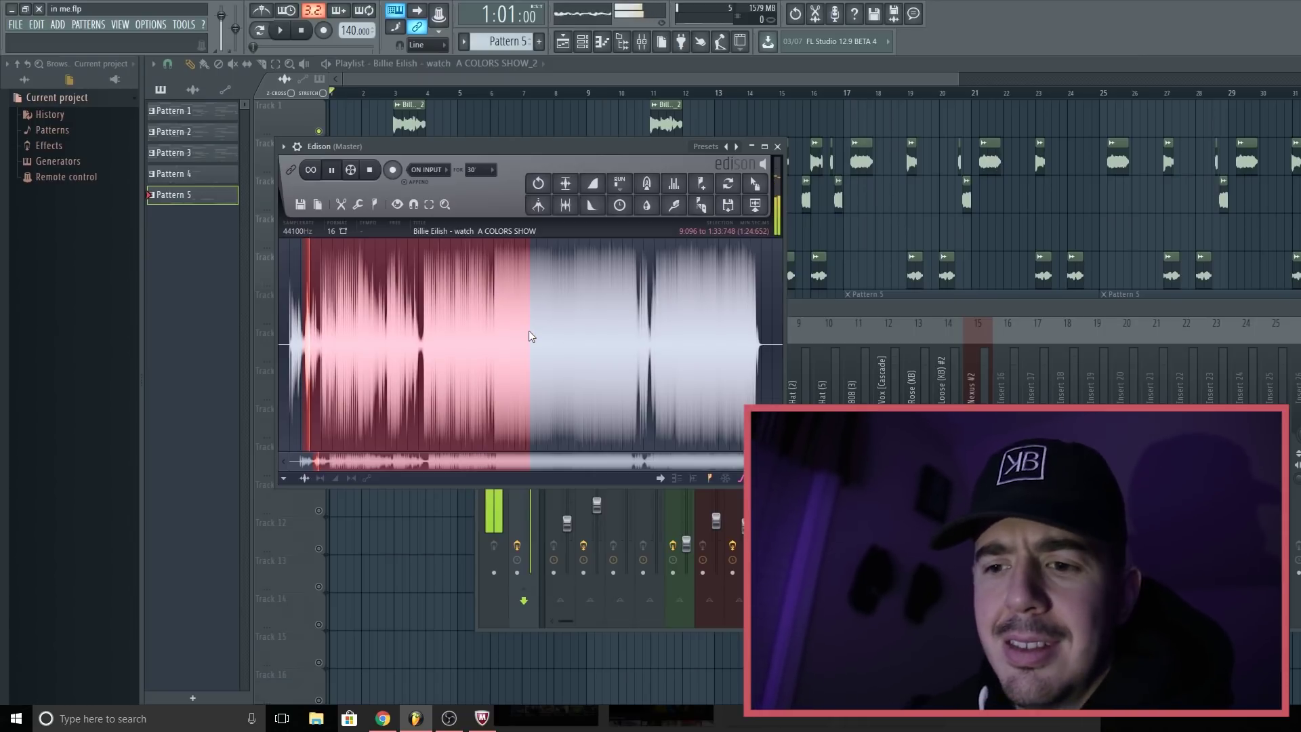
{"action": "key", "text": "XF86AudioLowerVolume"}
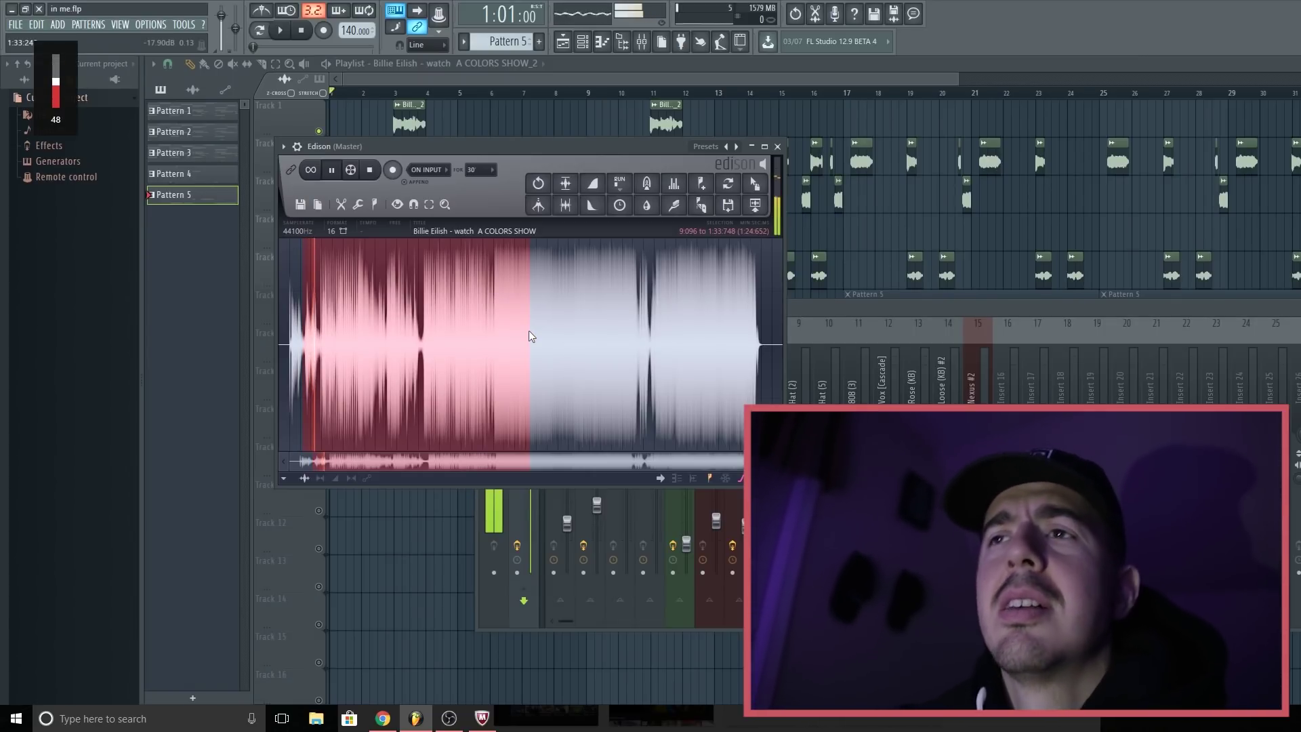
{"action": "left_click_drag", "start_coordinate": [528, 331], "coordinate": [355, 342]}
{"action": "left_click", "coordinate": [355, 342]}
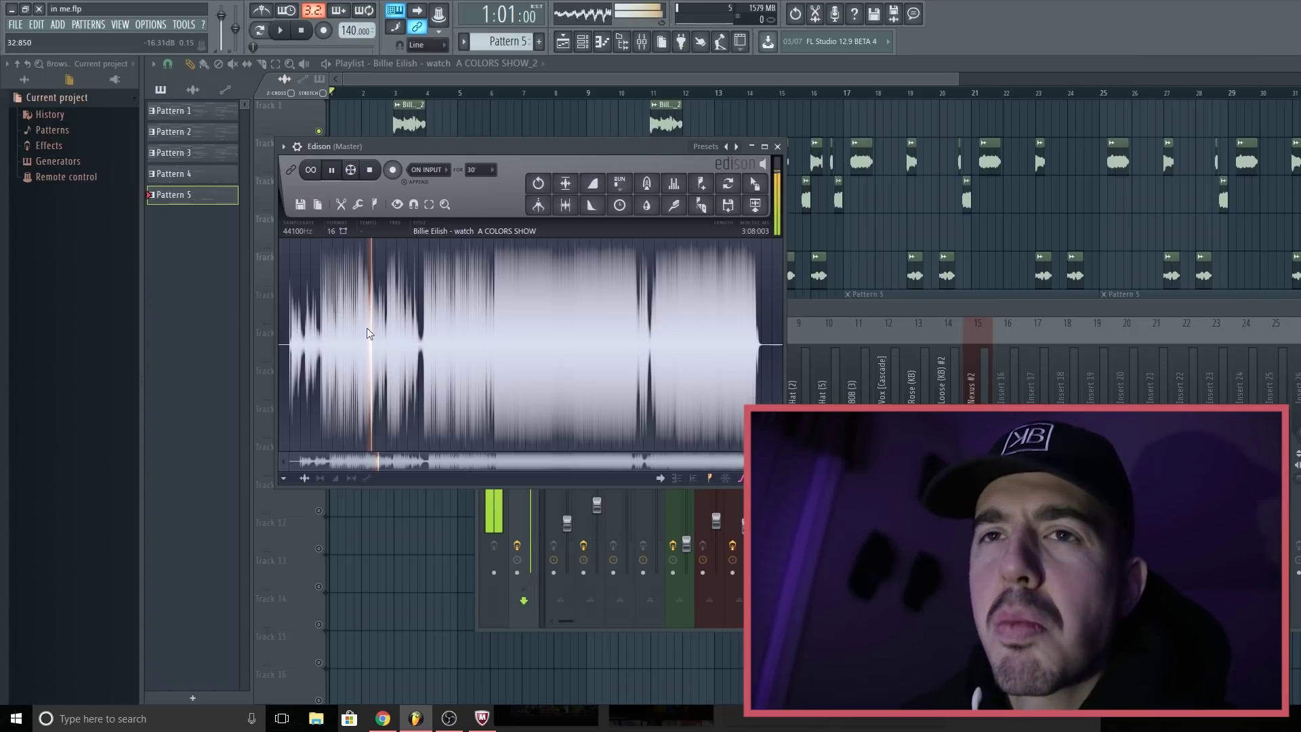
{"action": "left_click", "coordinate": [391, 329]}
{"action": "left_click", "coordinate": [430, 326]}
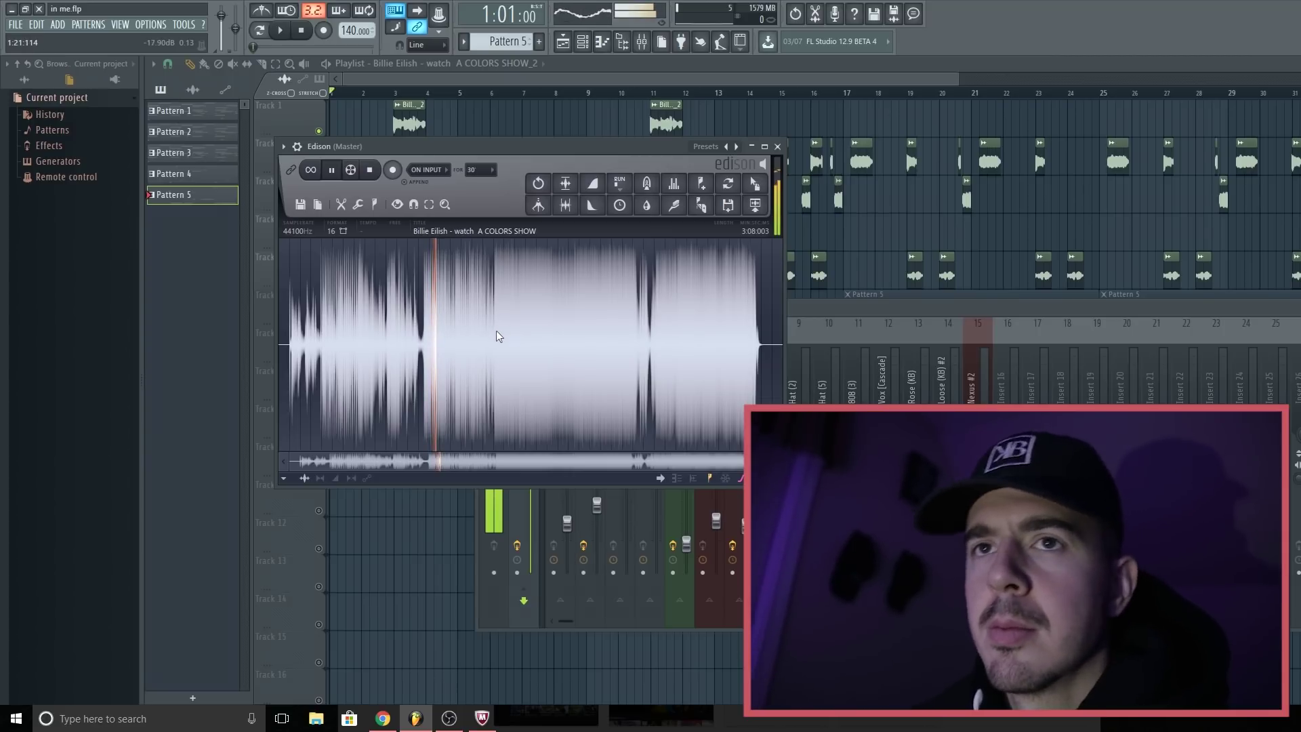
{"action": "key", "text": "Escape"}
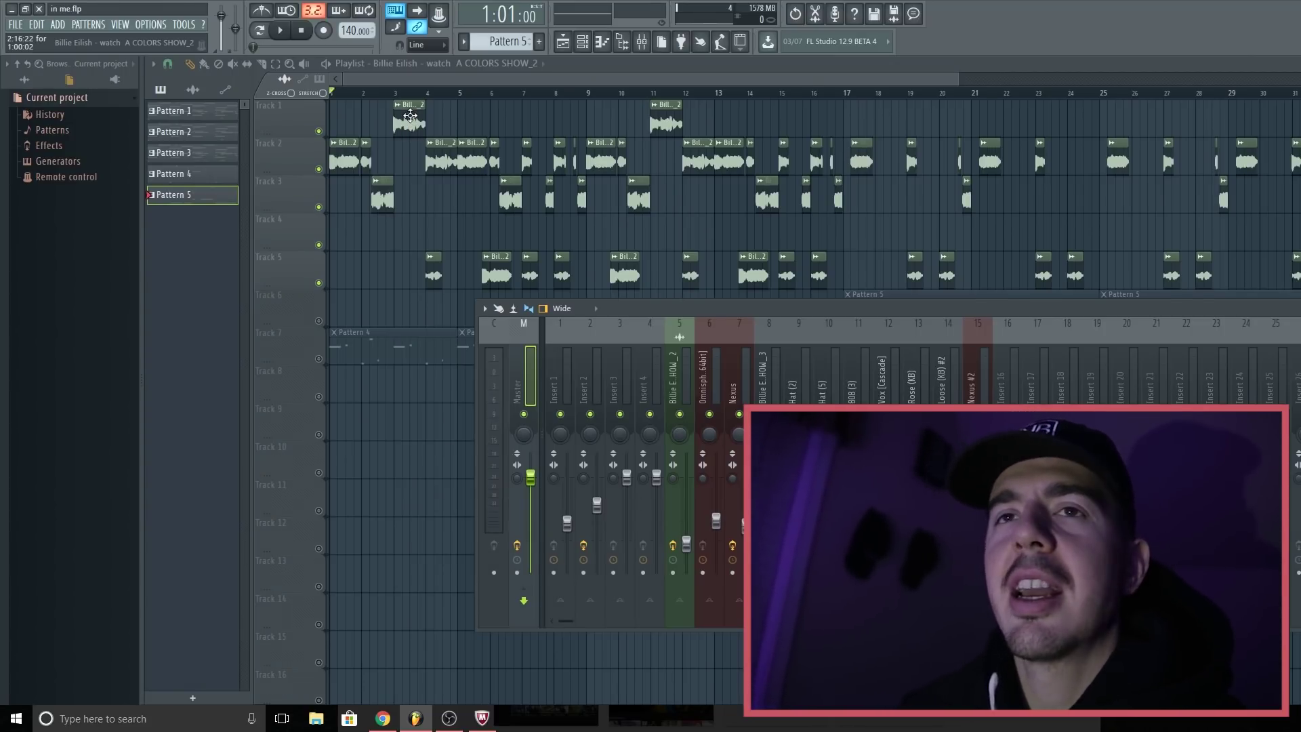
Inspect the sampler settings of the vocal clip at bar 3 on Track 1 and close them
{"action": "double_click", "coordinate": [410, 116]}
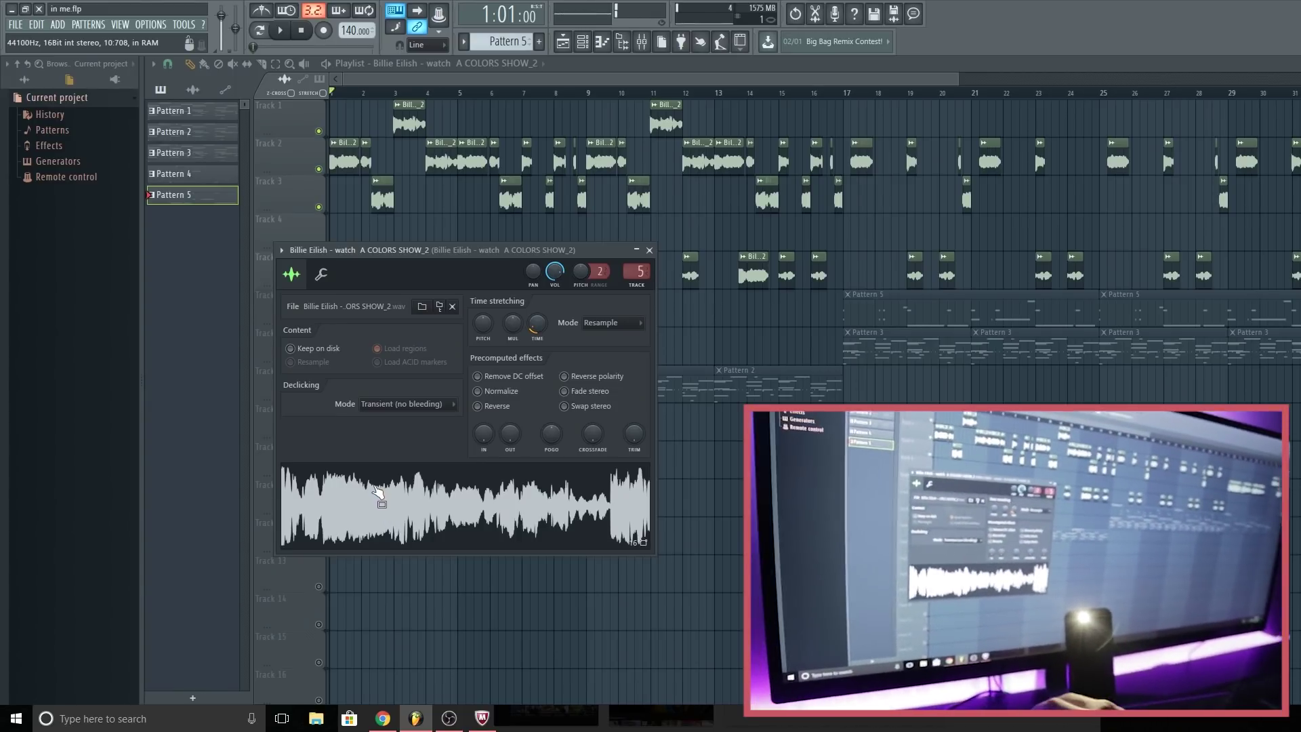
{"action": "key", "text": "XF86AudioRaiseVolume"}
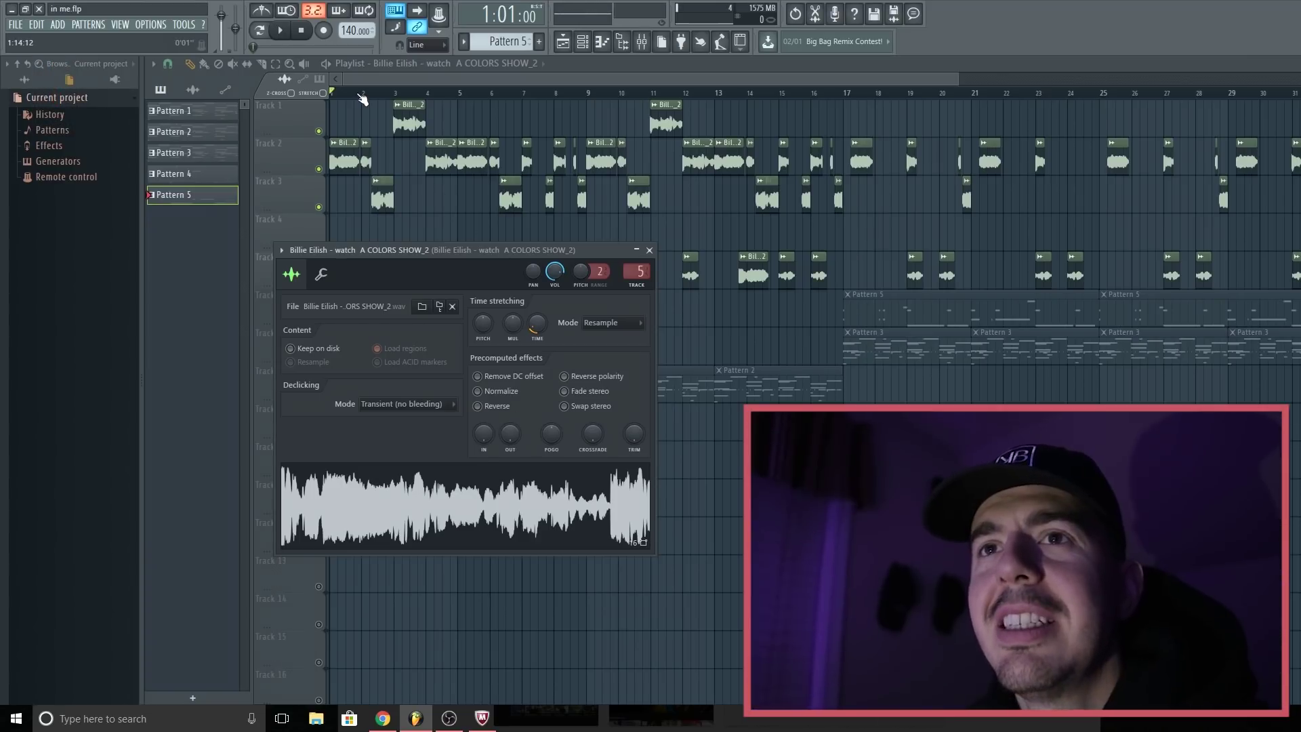
{"action": "key", "text": "Escape"}
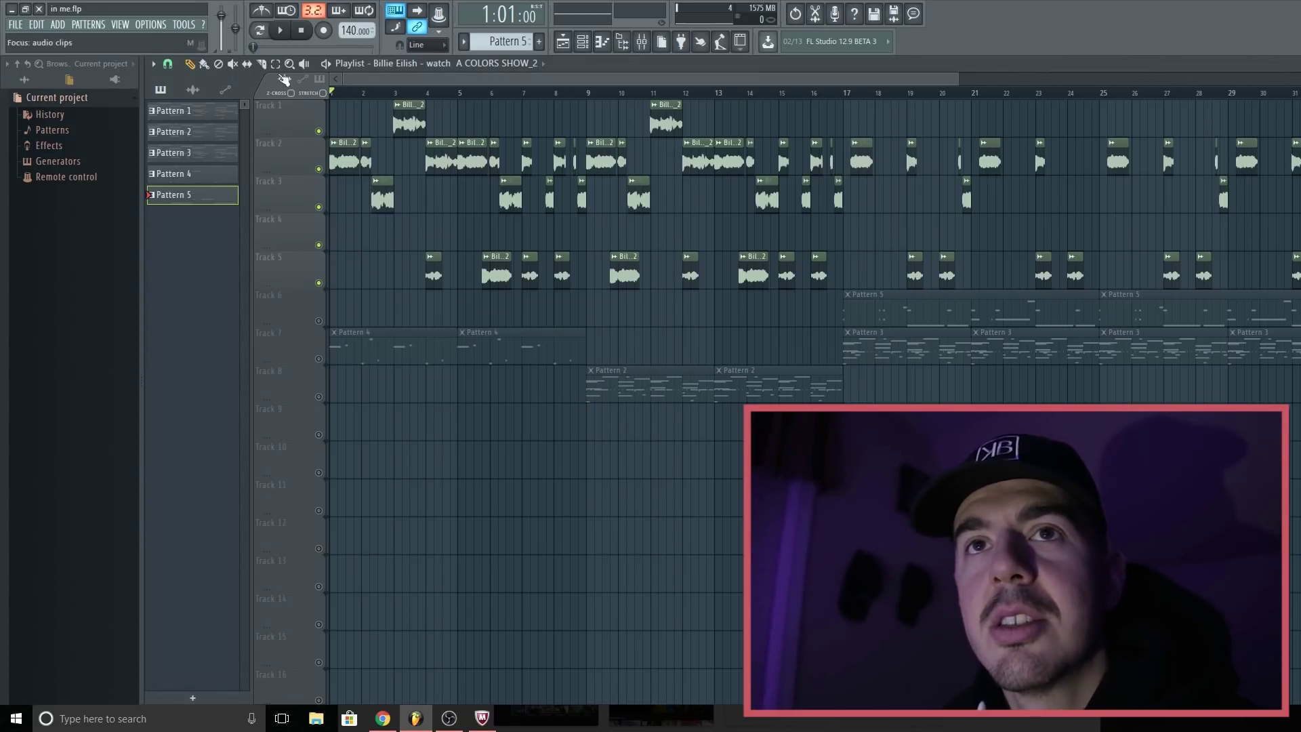
Play the arrangement from bar 1 to hear the chopped vocals on Tracks 1, 2, 3 and 5
{"action": "scroll", "coordinate": [369, 95], "scroll_direction": "up", "scroll_amount": 4}
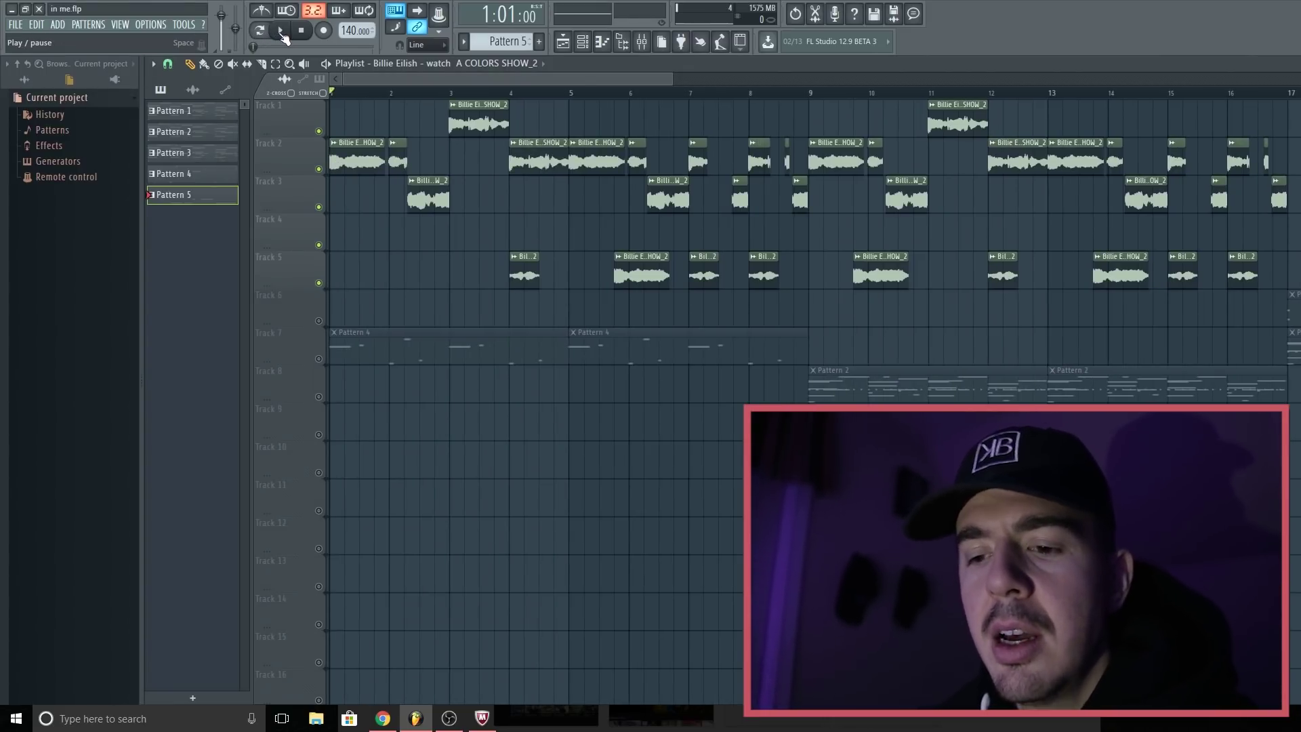
{"action": "key", "text": "XF86AudioRaiseVolume"}
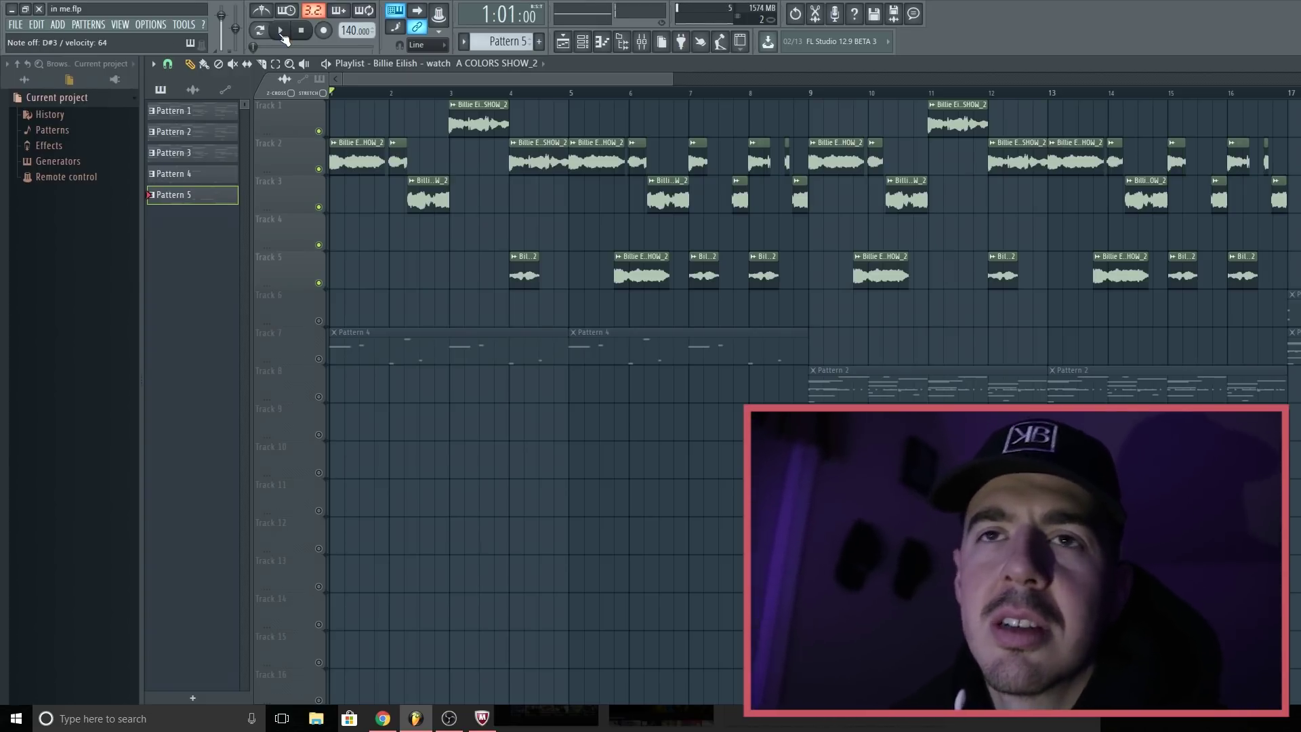
{"action": "left_click", "coordinate": [282, 34]}
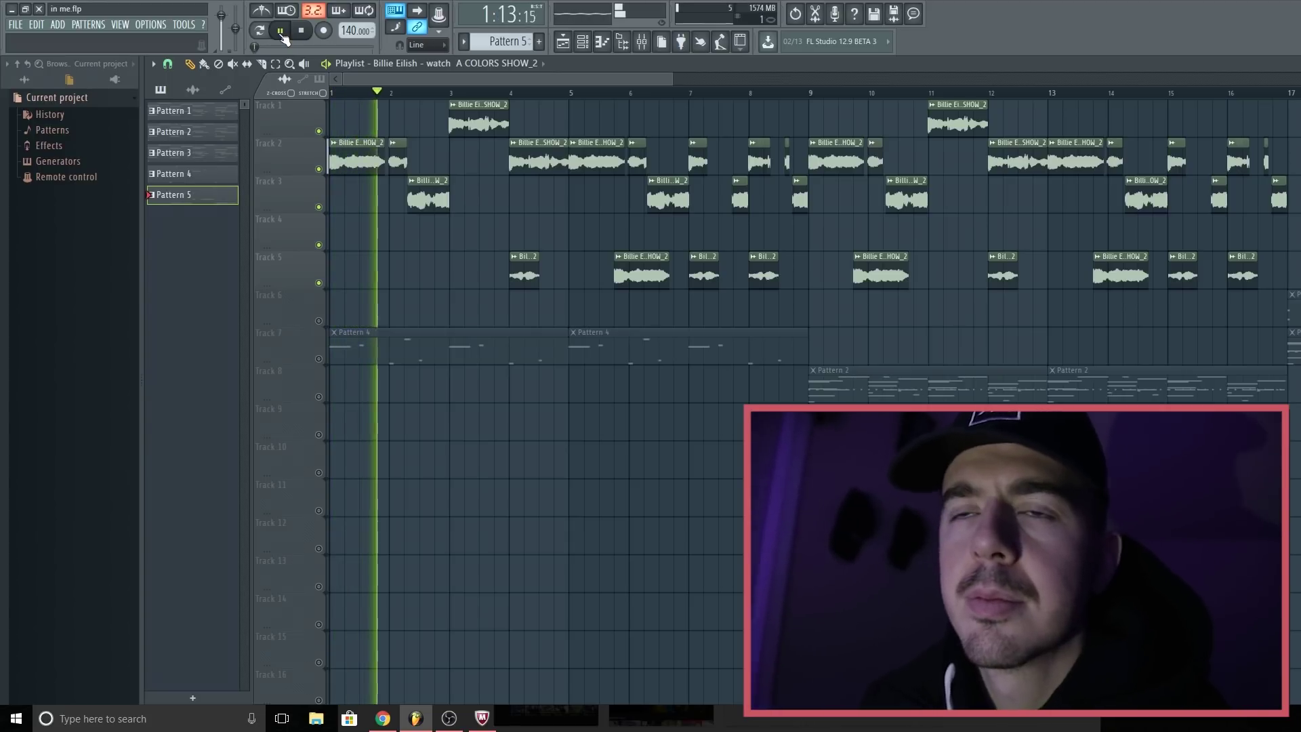
{"action": "key", "text": "XF86AudioLowerVolume"}
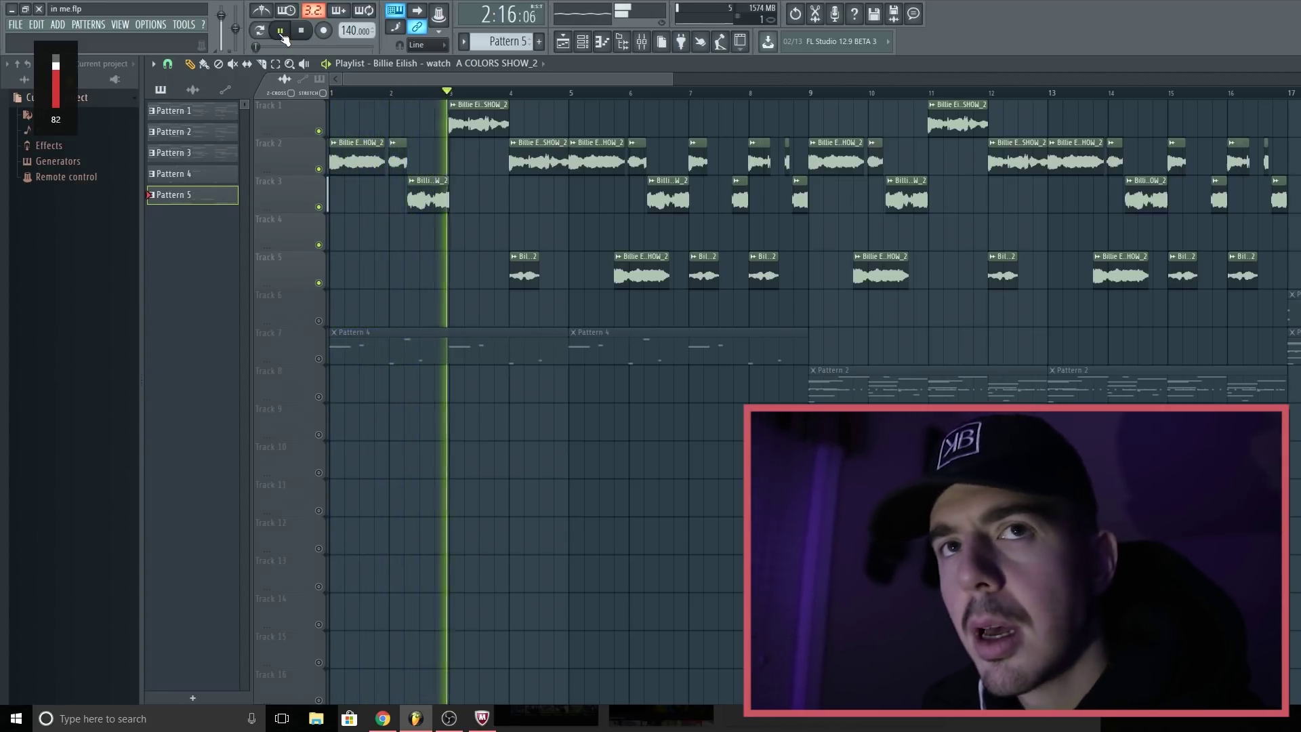
{"action": "key", "text": "XF86AudioRaiseVolume"}
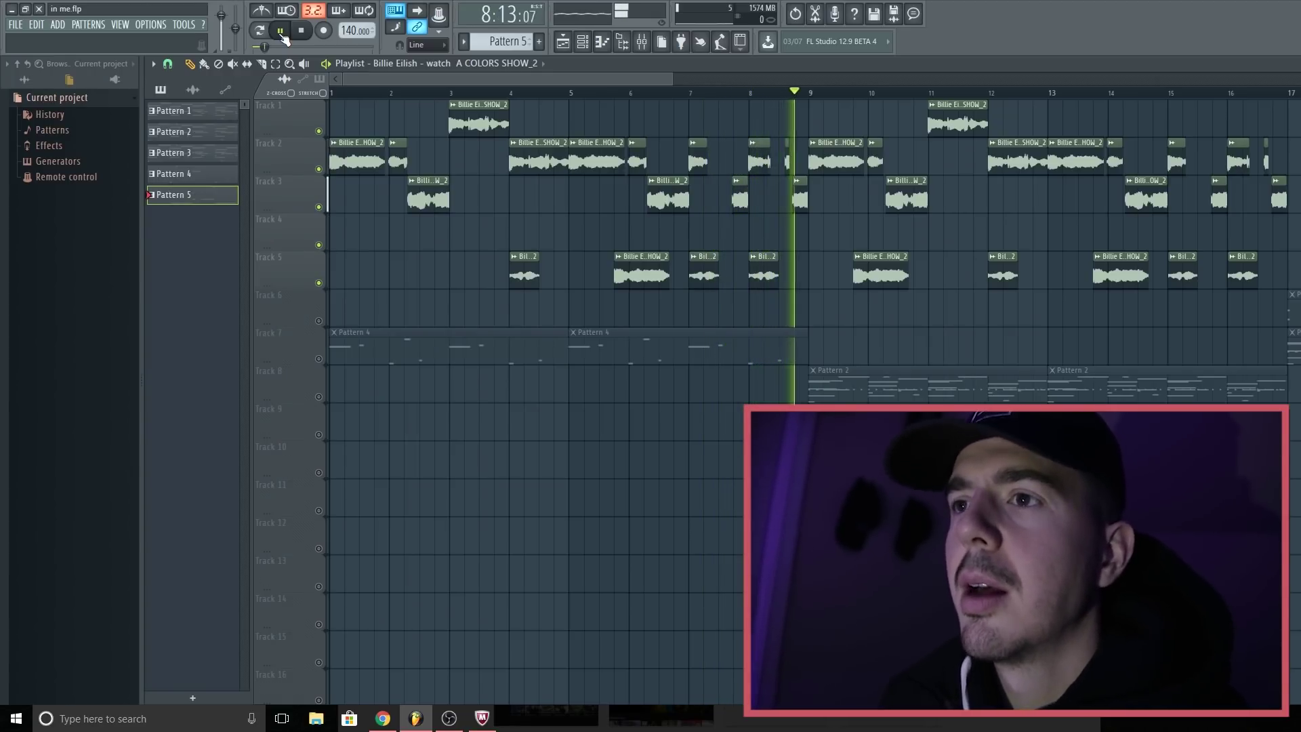
{"action": "key", "text": "space"}
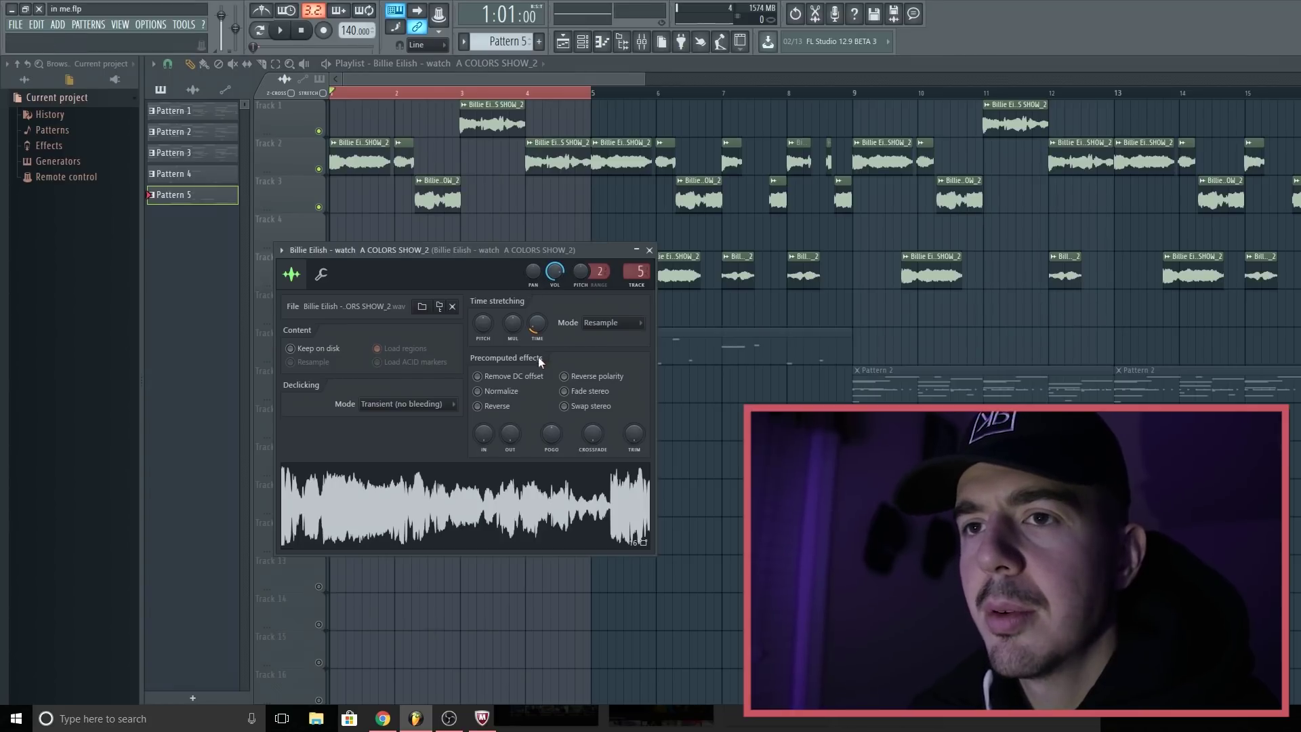
Place the full vocal sample at bar 1 on Track 9, solo that track and play it
{"action": "left_click_drag", "start_coordinate": [515, 512], "coordinate": [232, 378]}
{"action": "left_click_drag", "start_coordinate": [348, 394], "coordinate": [330, 429]}
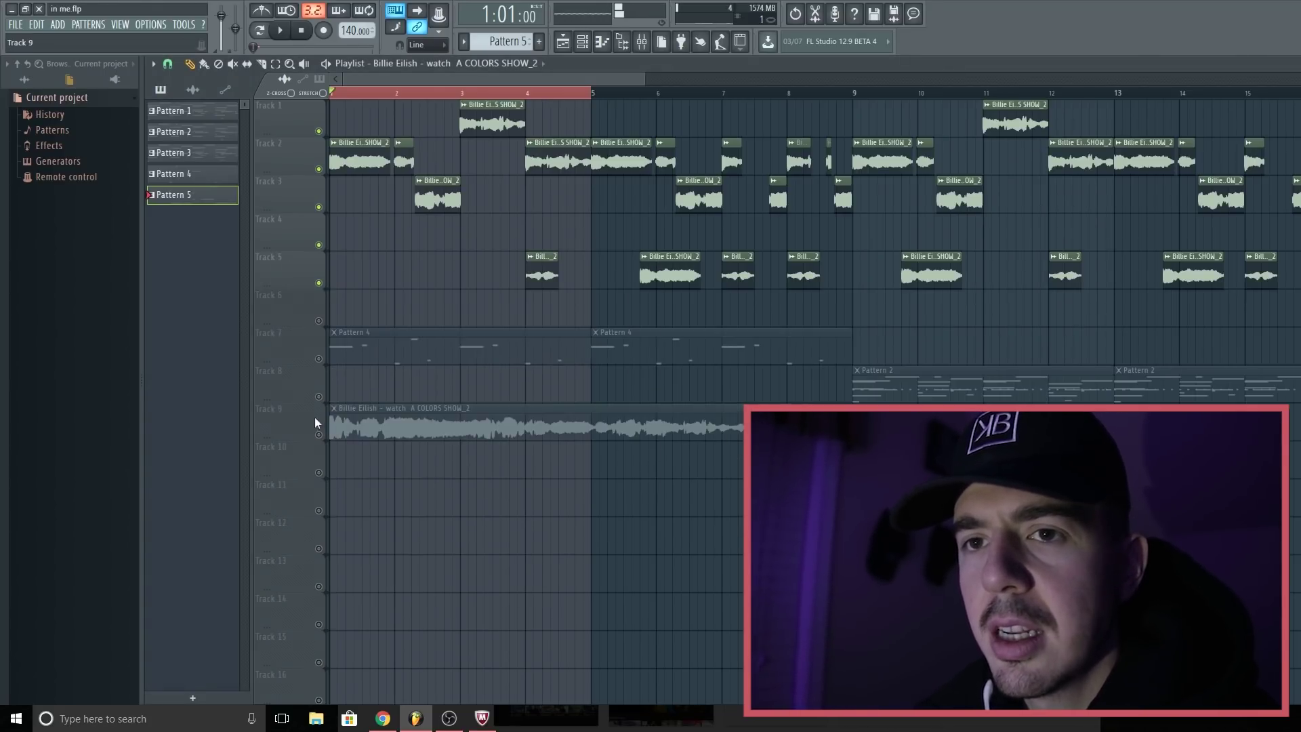
{"action": "right_click", "coordinate": [319, 434]}
{"action": "left_click", "coordinate": [281, 31]}
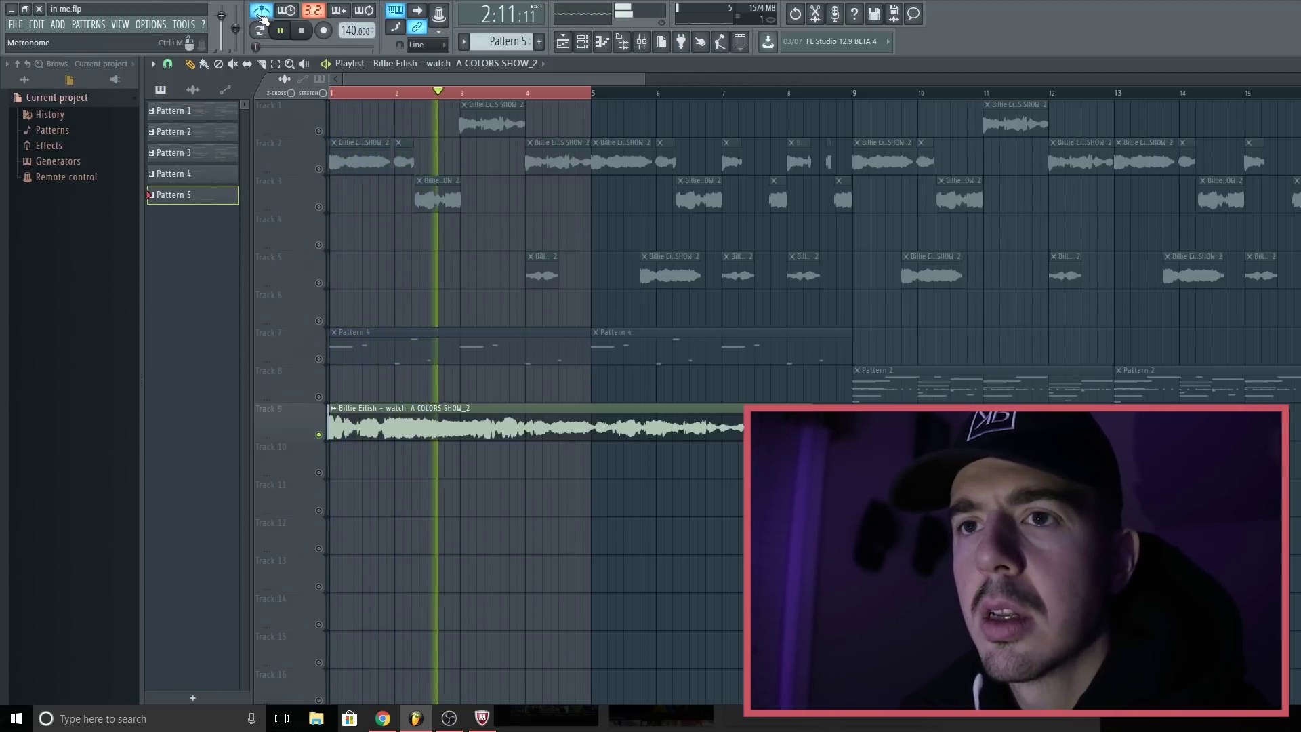
{"action": "key", "text": "space"}
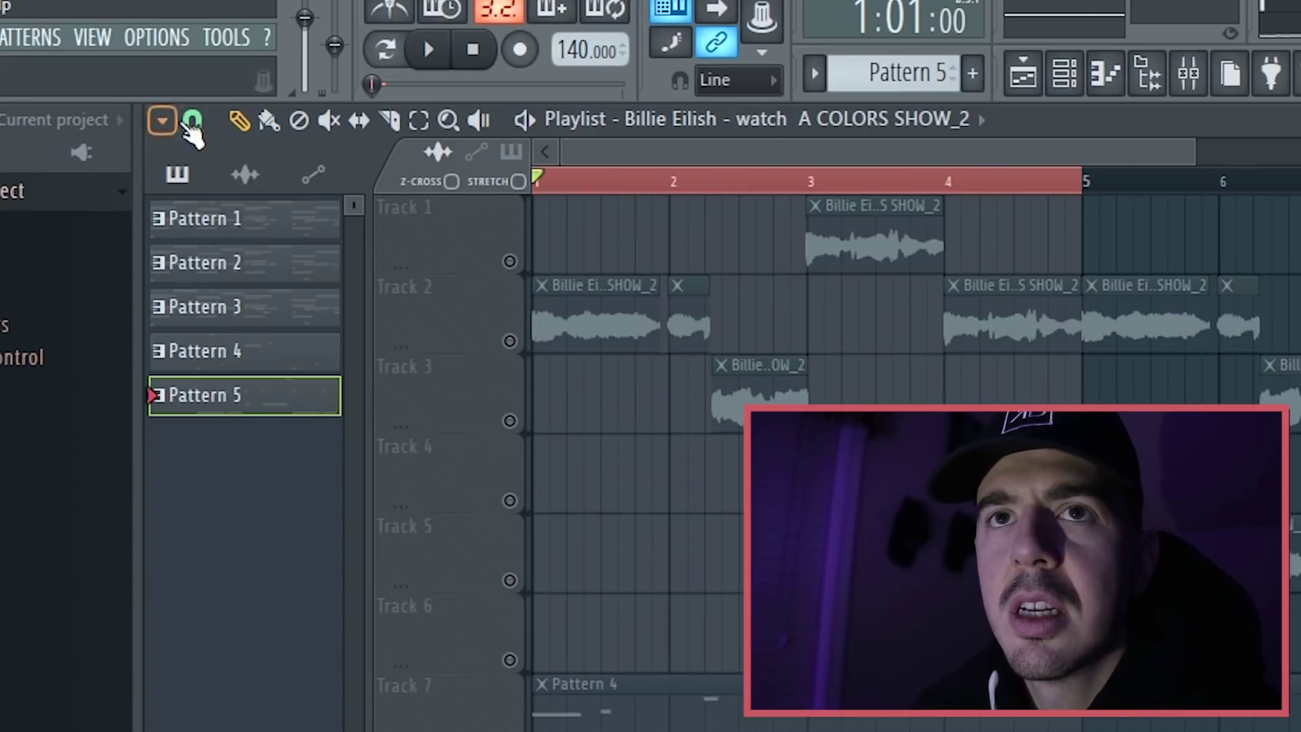
Change the playlist's snap setting and trim the start of the vocal clip on Track 9
{"action": "left_click", "coordinate": [168, 64]}
{"action": "left_click", "coordinate": [191, 129]}
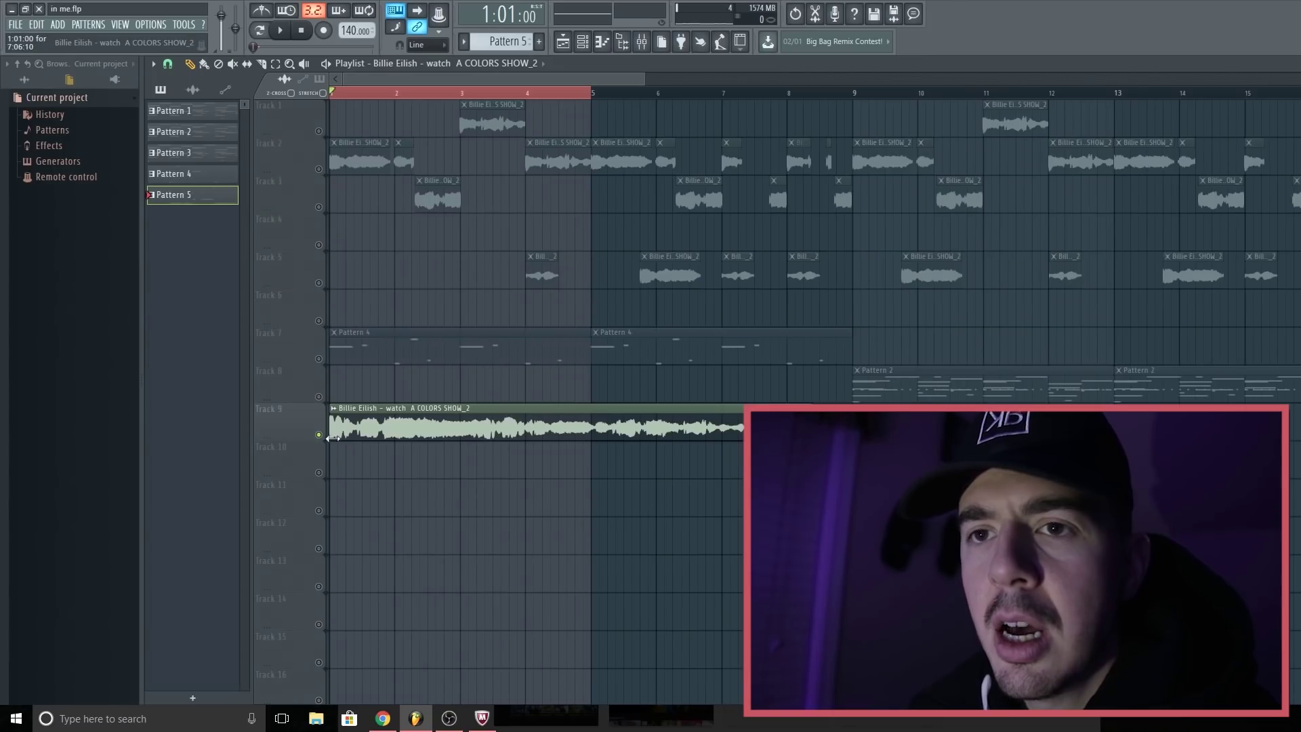
{"action": "left_click_drag", "start_coordinate": [332, 438], "coordinate": [341, 435]}
Play the trimmed Track 9 clip against the metronome and readjust its start
{"action": "key", "text": "space"}
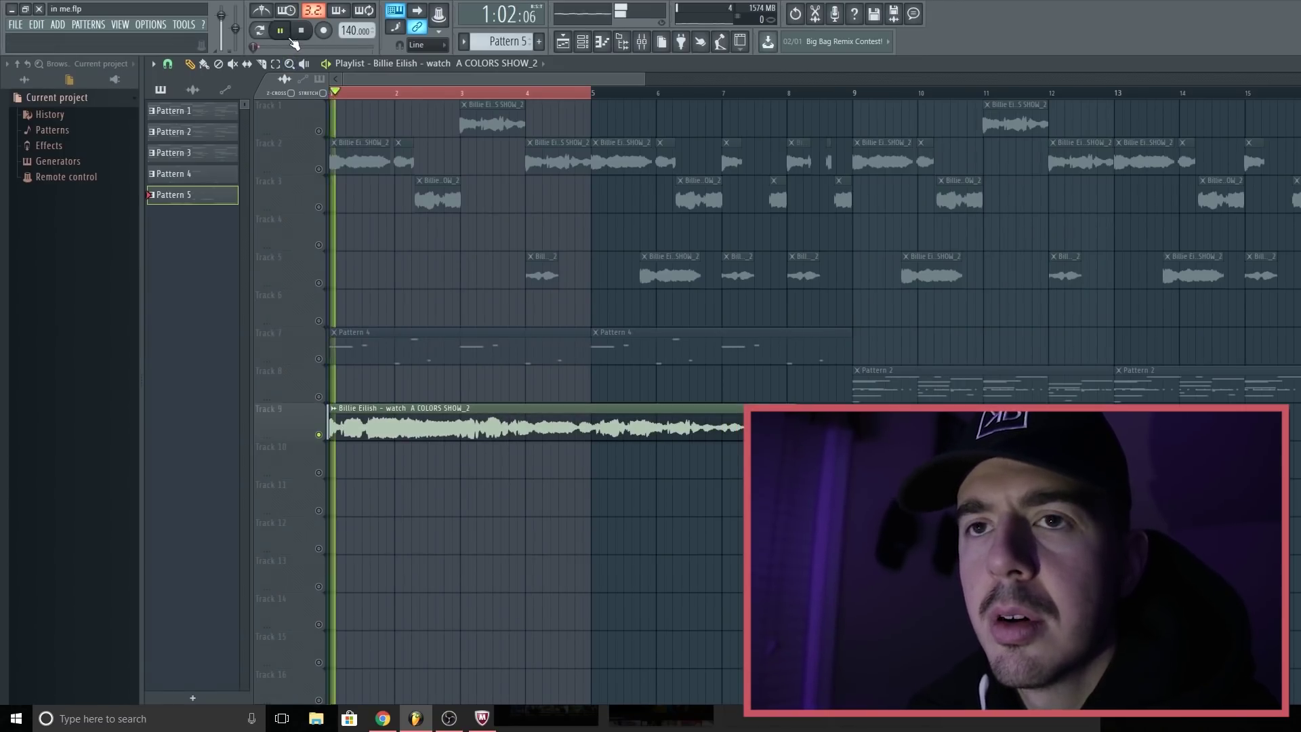
{"action": "scroll", "coordinate": [363, 91], "scroll_direction": "up", "scroll_amount": 2}
{"action": "left_click", "coordinate": [260, 11]}
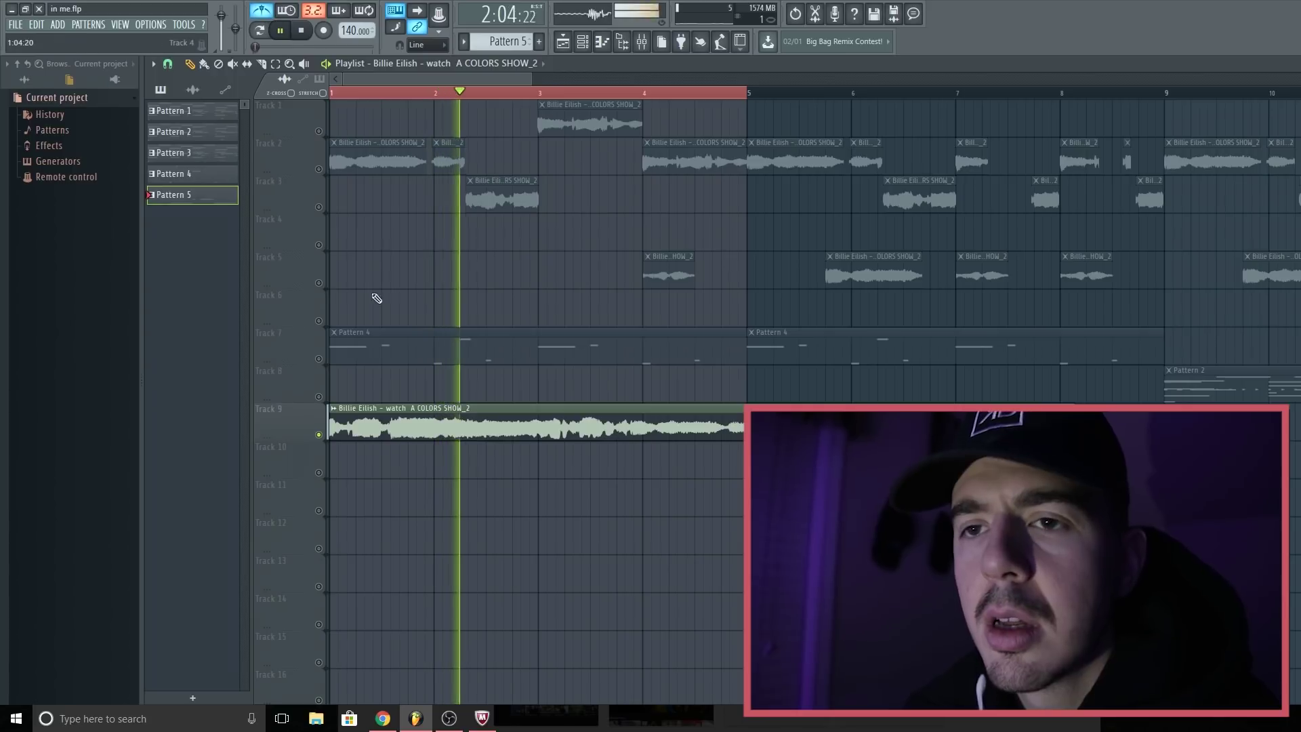
{"action": "left_click_drag", "start_coordinate": [335, 424], "coordinate": [345, 424]}
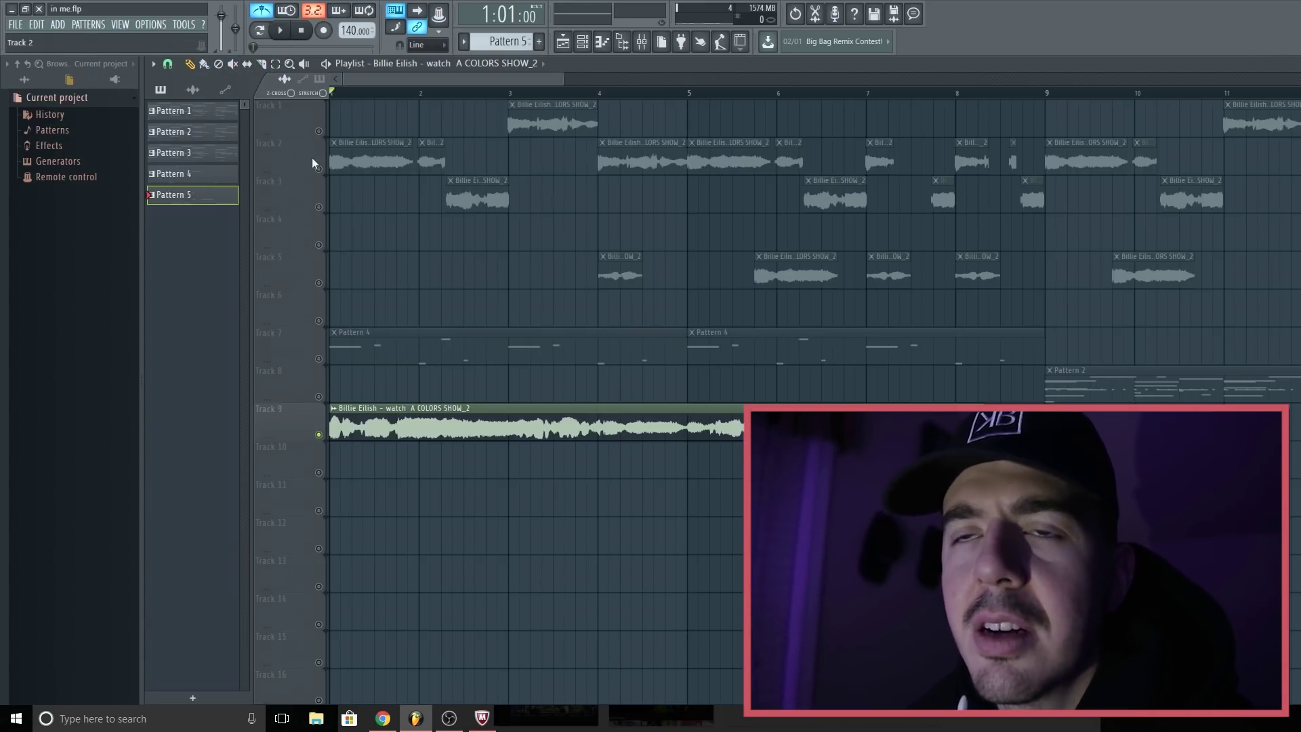
Solo Track 2 and play its vocal chops against the metronome
{"action": "right_click", "coordinate": [317, 168]}
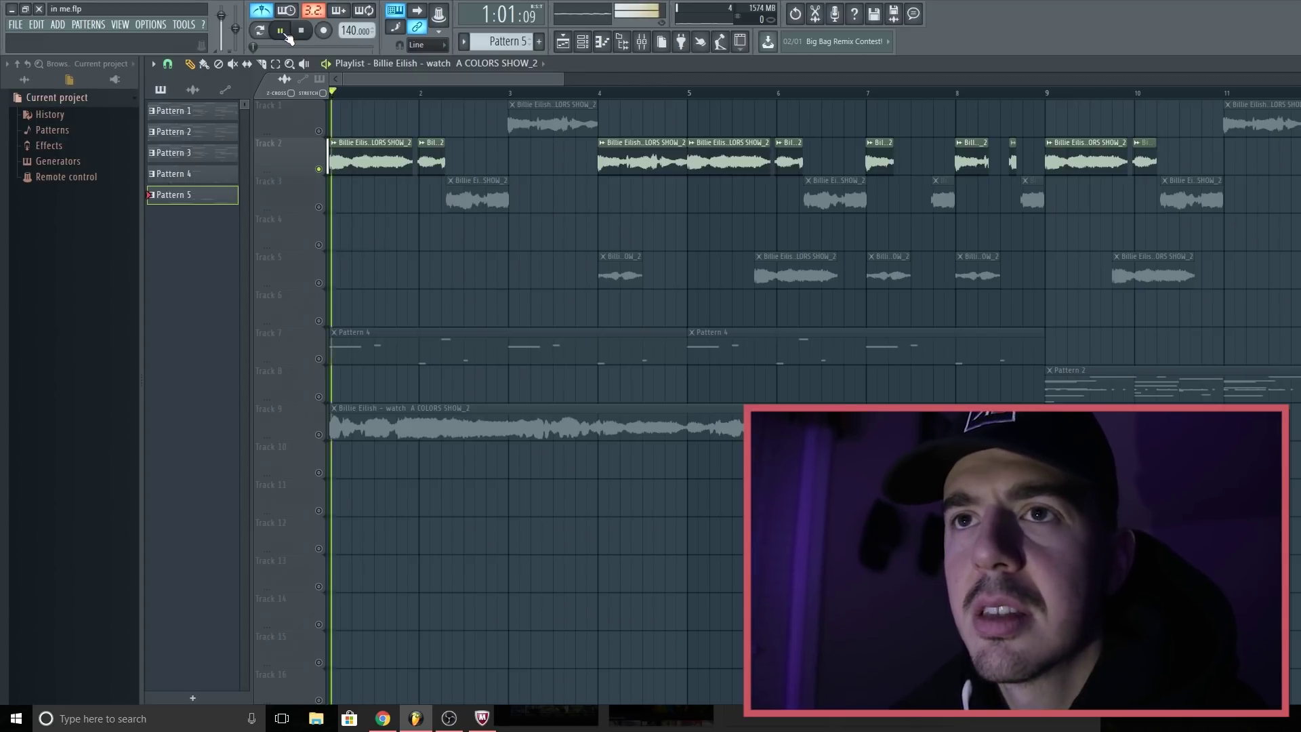
{"action": "key", "text": "space"}
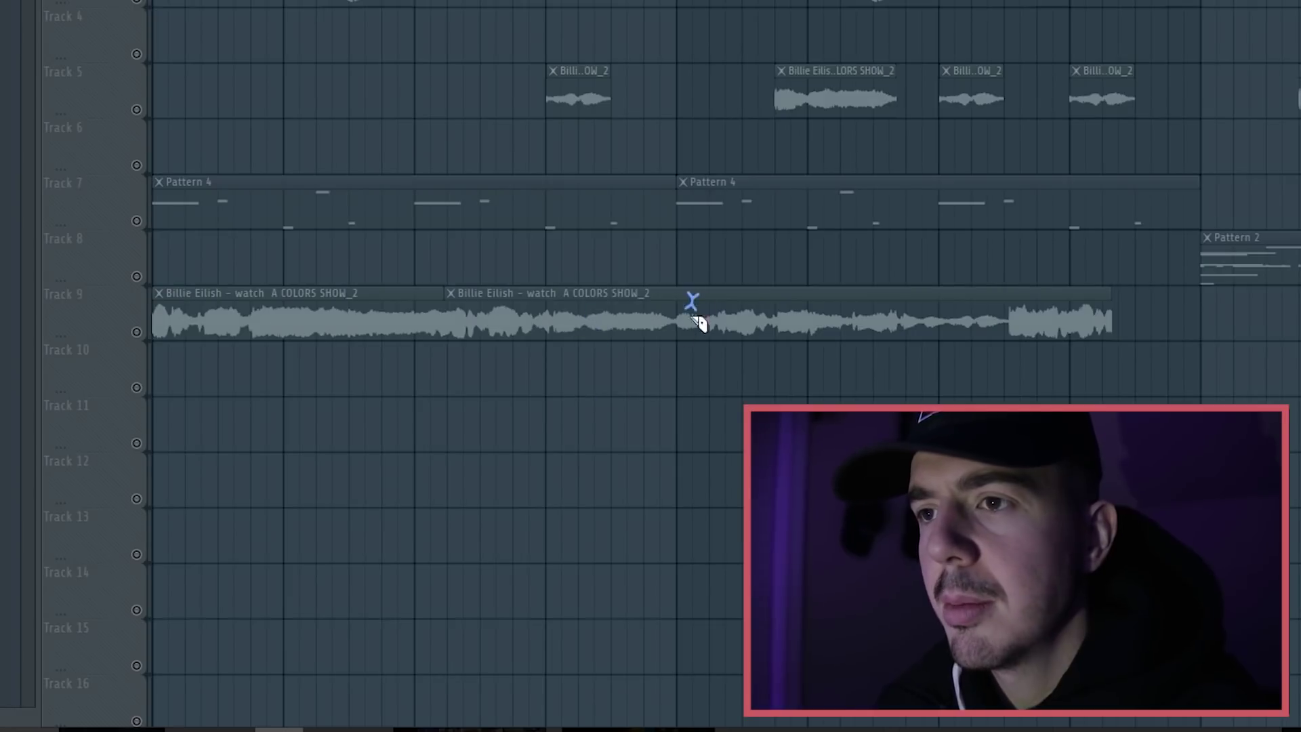
Slice a section out of the vocal clip on Track 9, move it to Track 4 and delete it there
{"action": "left_click_drag", "start_coordinate": [796, 296], "coordinate": [798, 381]}
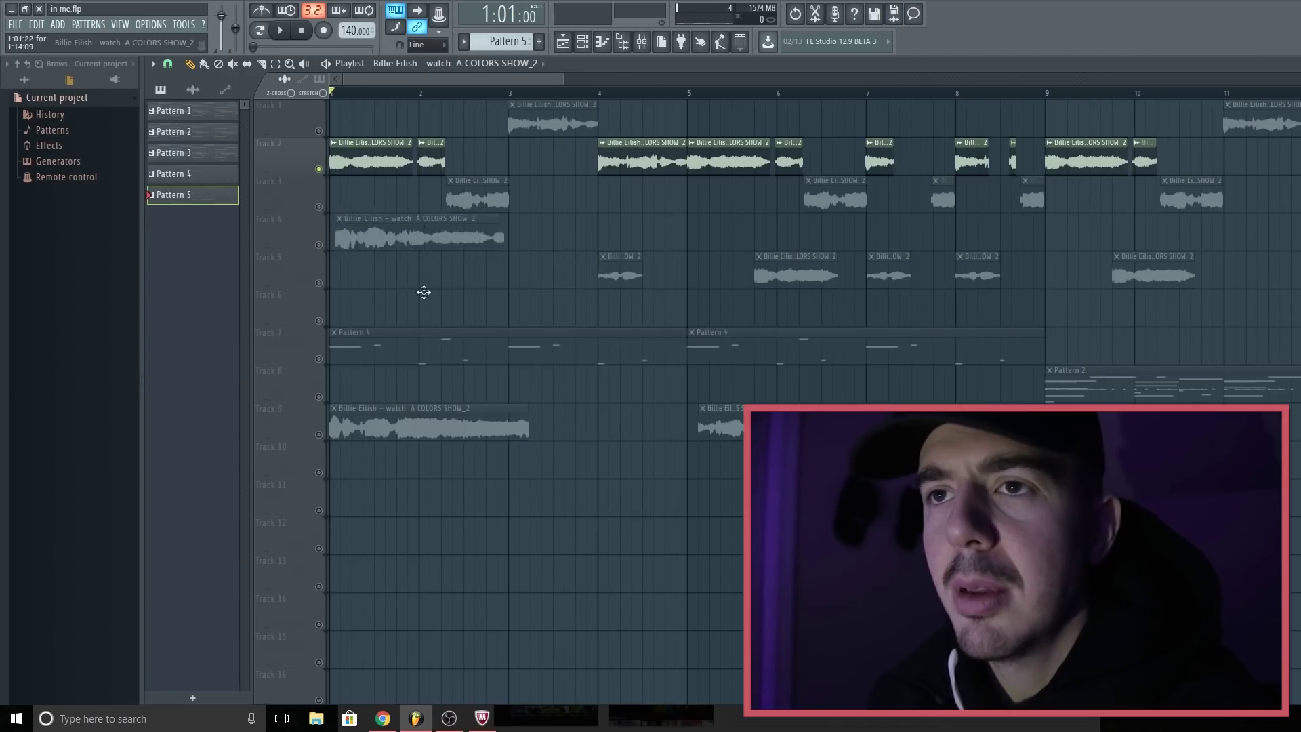
{"action": "left_click_drag", "start_coordinate": [543, 298], "coordinate": [543, 354]}
{"action": "right_click", "coordinate": [543, 354]}
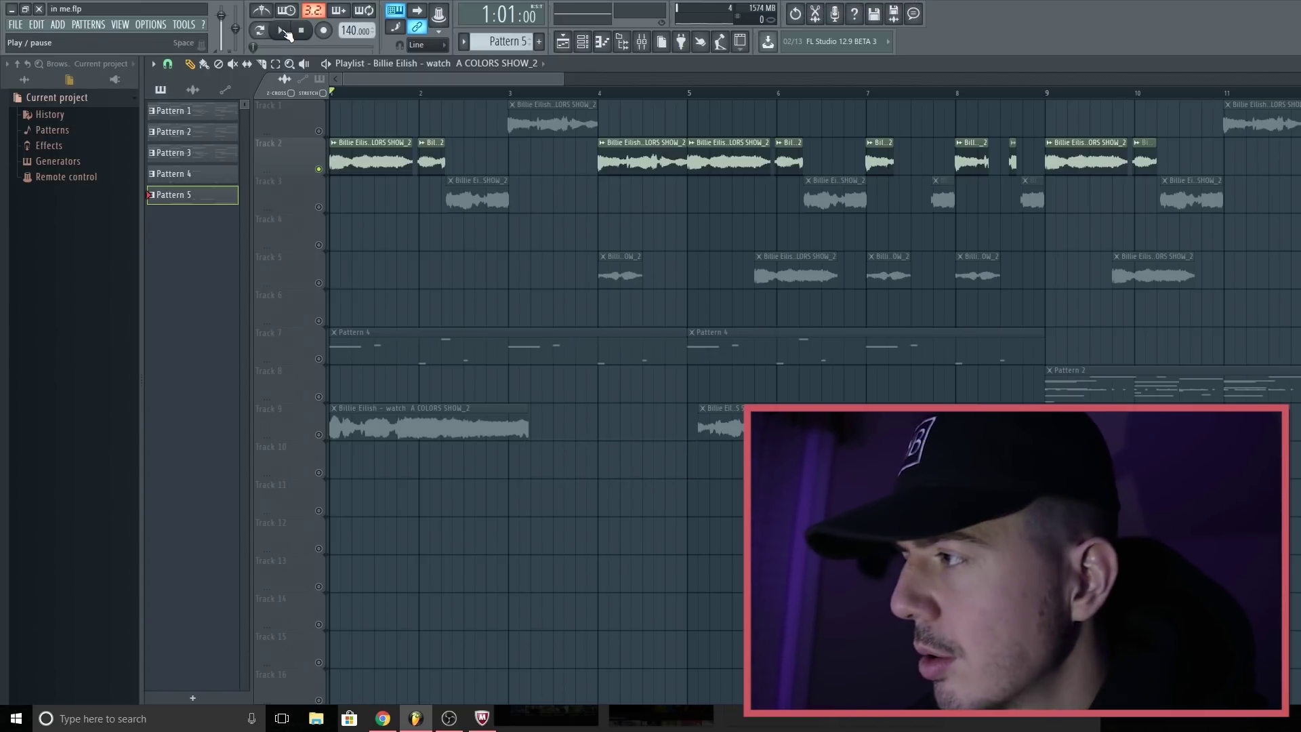
Play the soloed Track 2 vocal chops and move the playback position to bar 8
{"action": "key", "text": "space"}
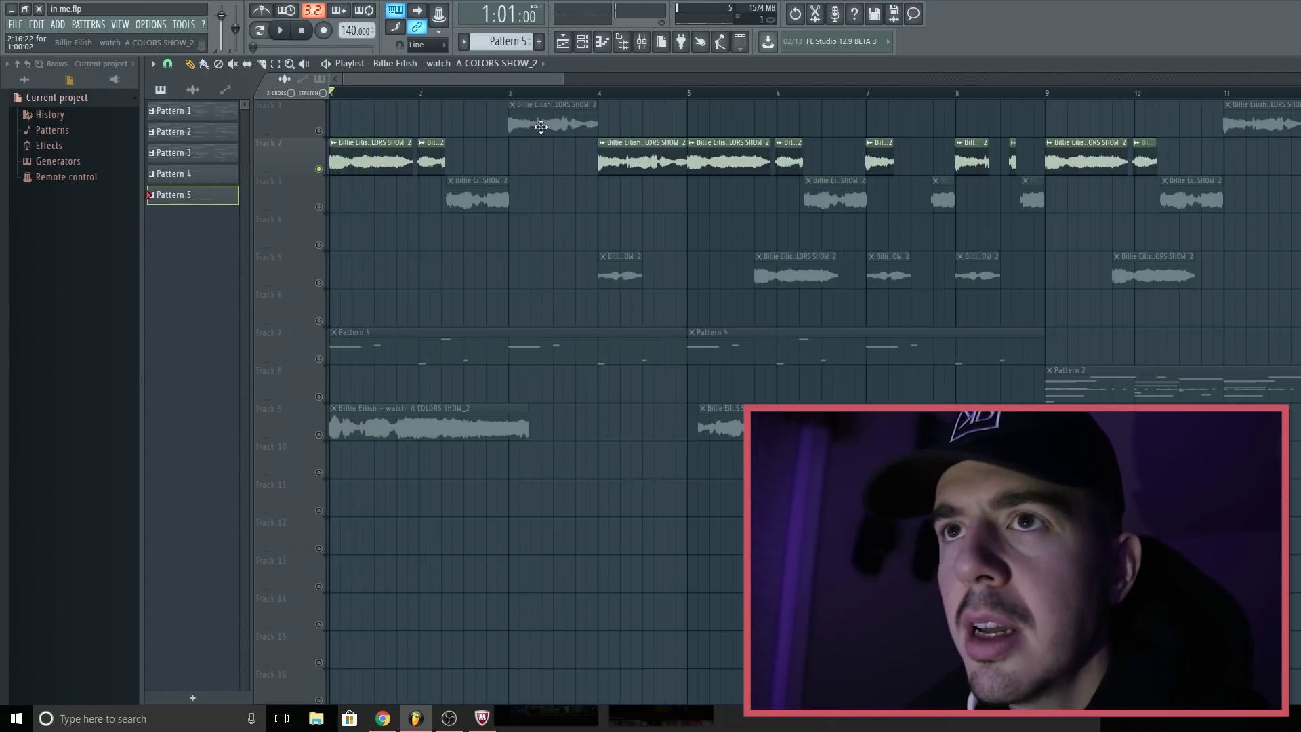
{"action": "left_click_drag", "start_coordinate": [515, 100], "coordinate": [964, 103]}
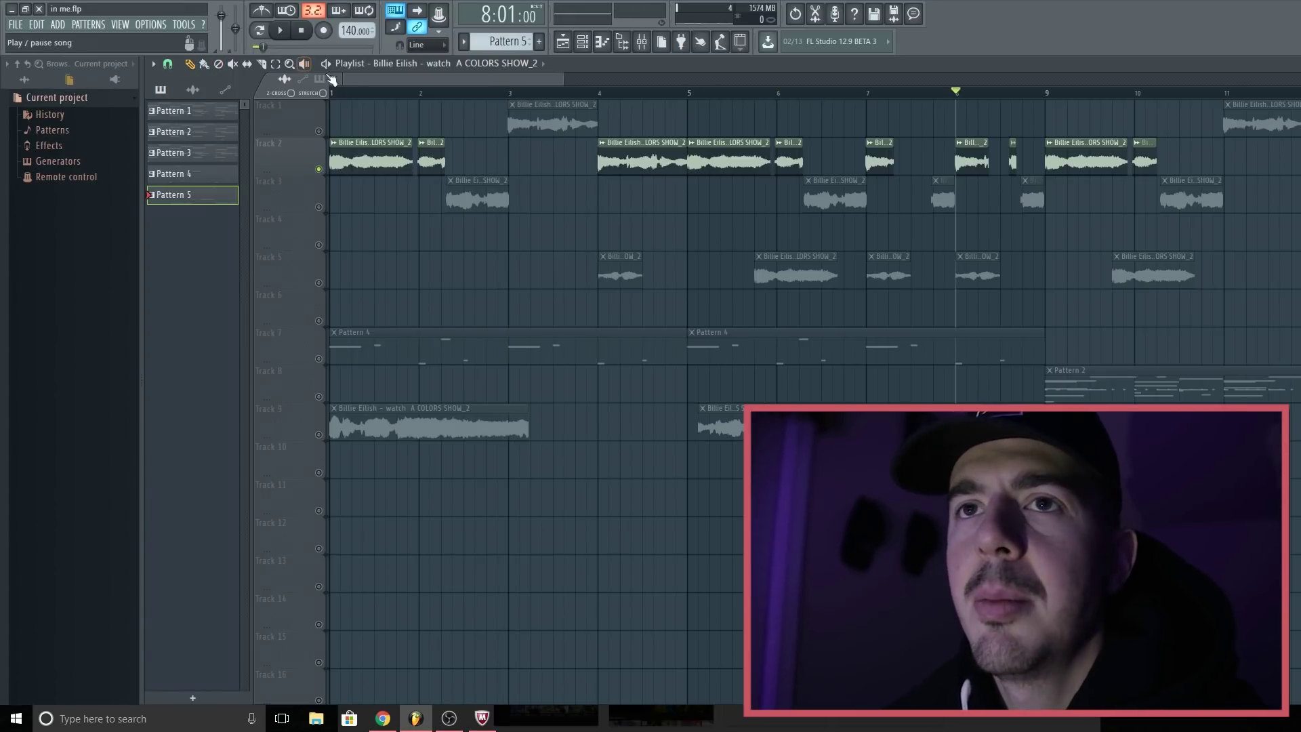
{"action": "key", "text": "space"}
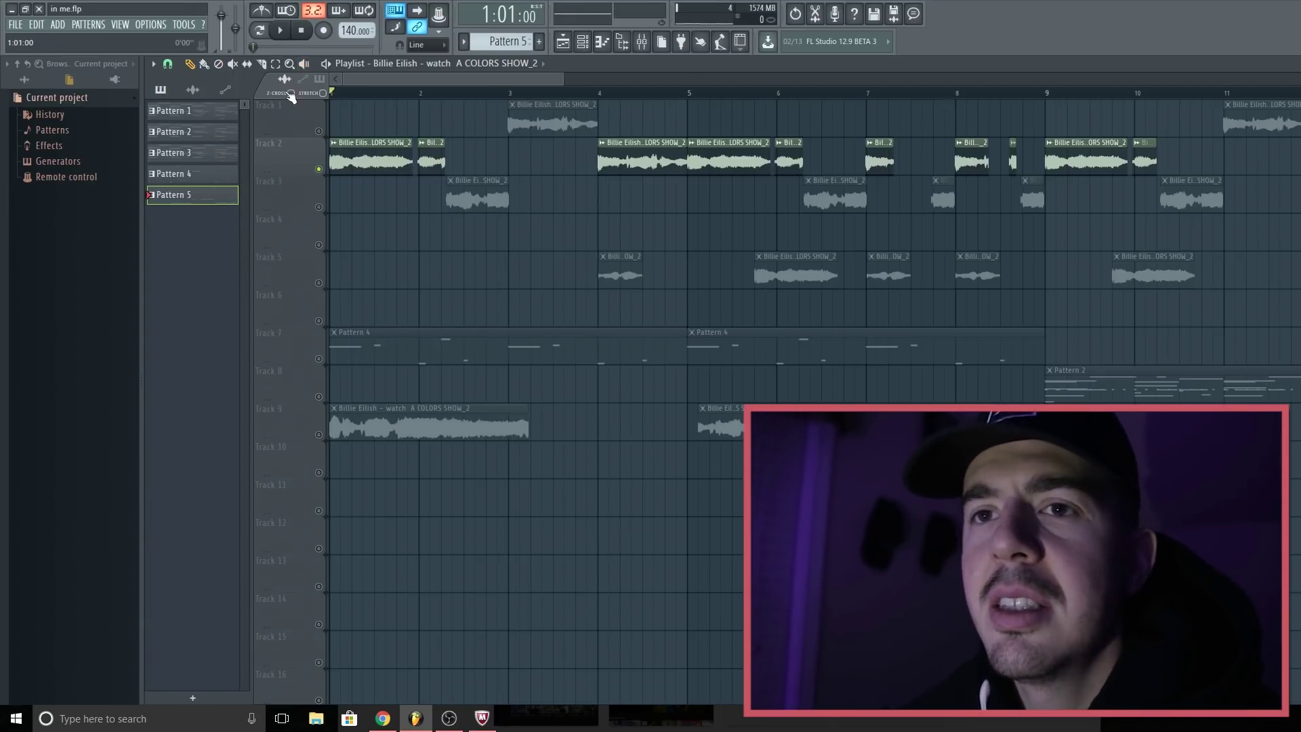
Bring Pattern 4 on Track 7 back in and play the vocals with it from bar 1
{"action": "left_click", "coordinate": [319, 358]}
{"action": "key", "text": "space"}
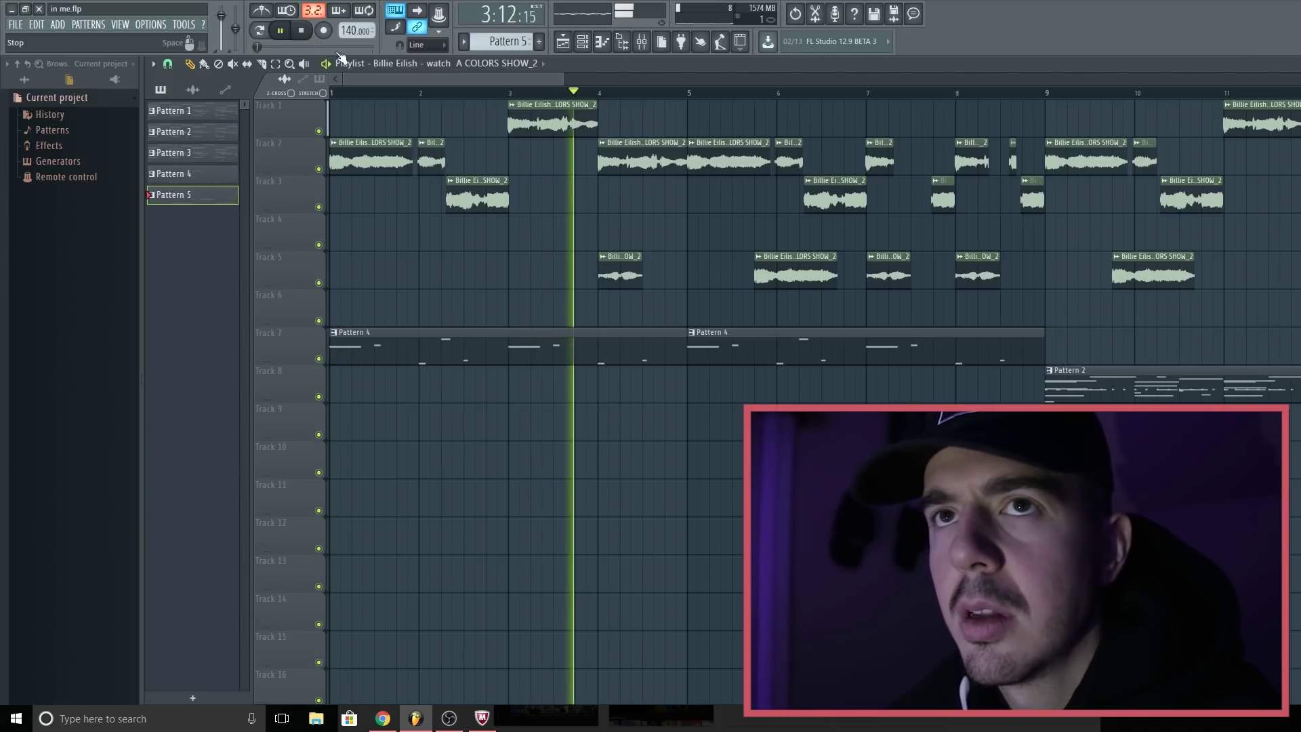
{"action": "key", "text": "space"}
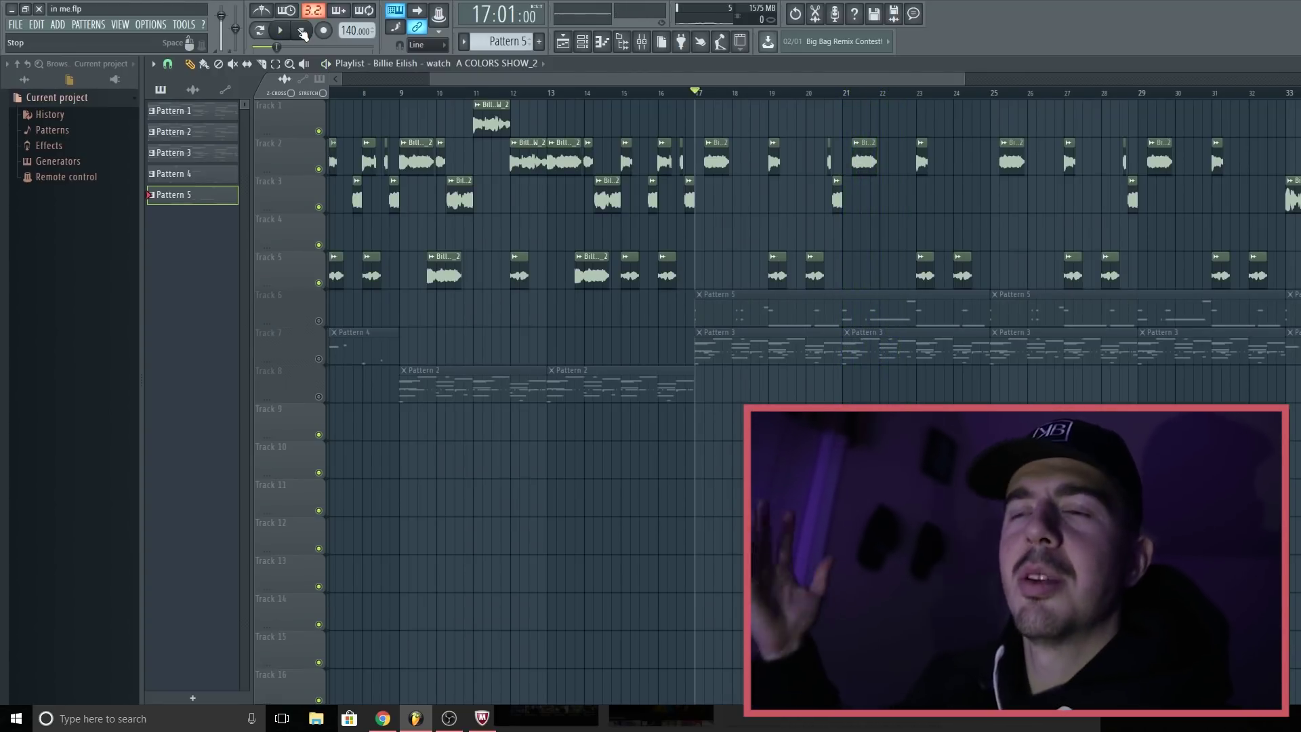
Play from bar 17 and unmute Tracks 6 and 7 to add Pattern 5 and Pattern 3
{"action": "key", "text": "space"}
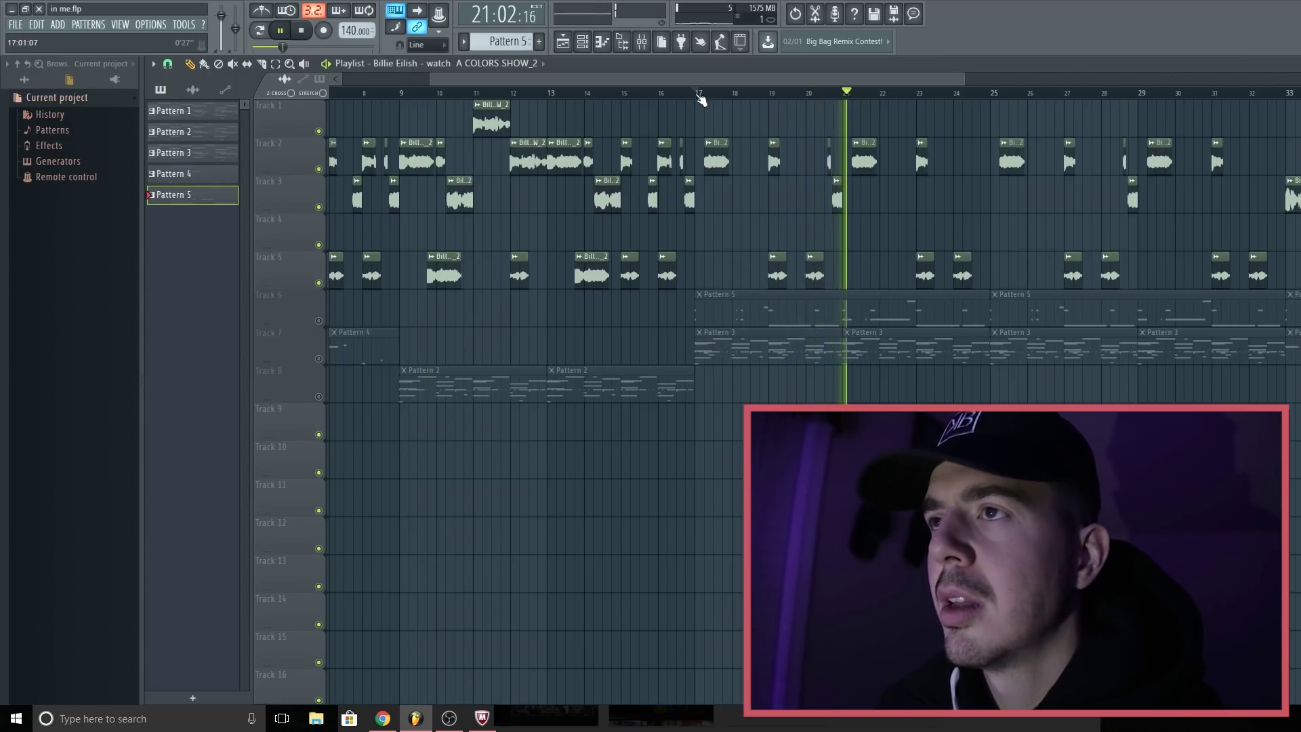
{"action": "left_click", "coordinate": [319, 320]}
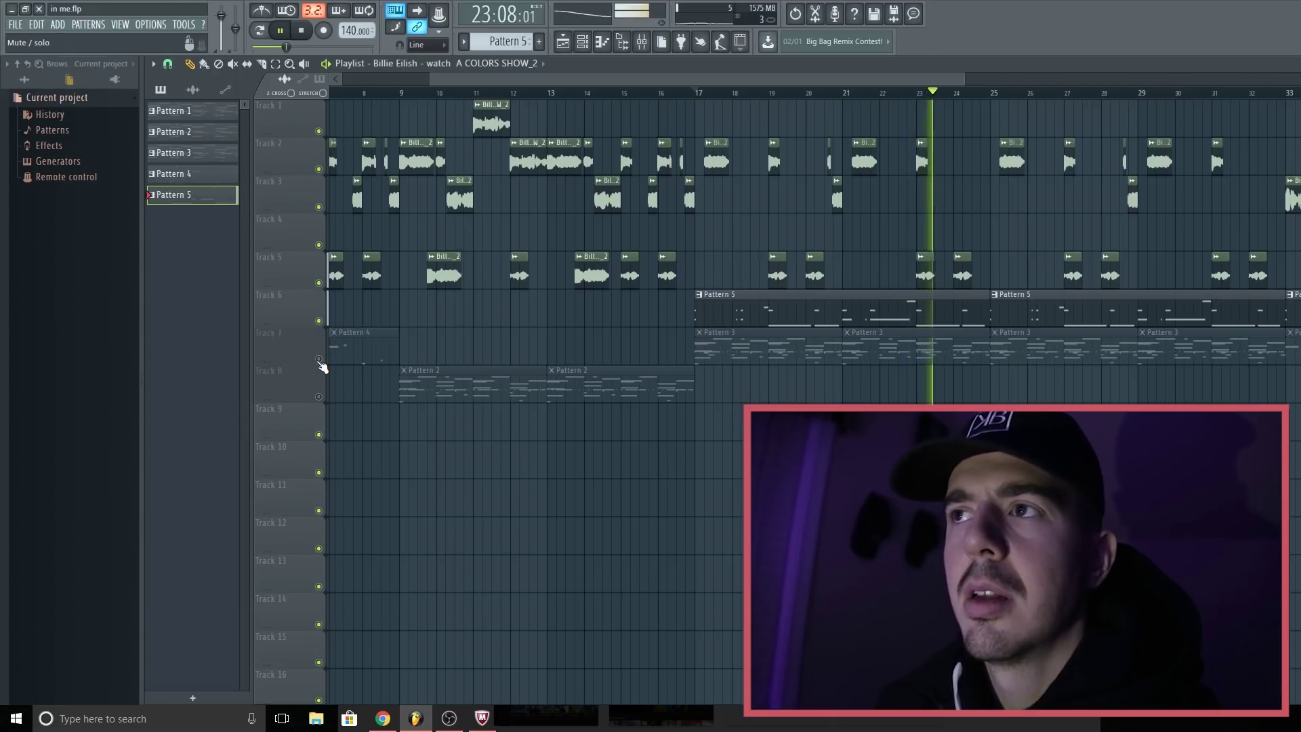
{"action": "left_click", "coordinate": [319, 358]}
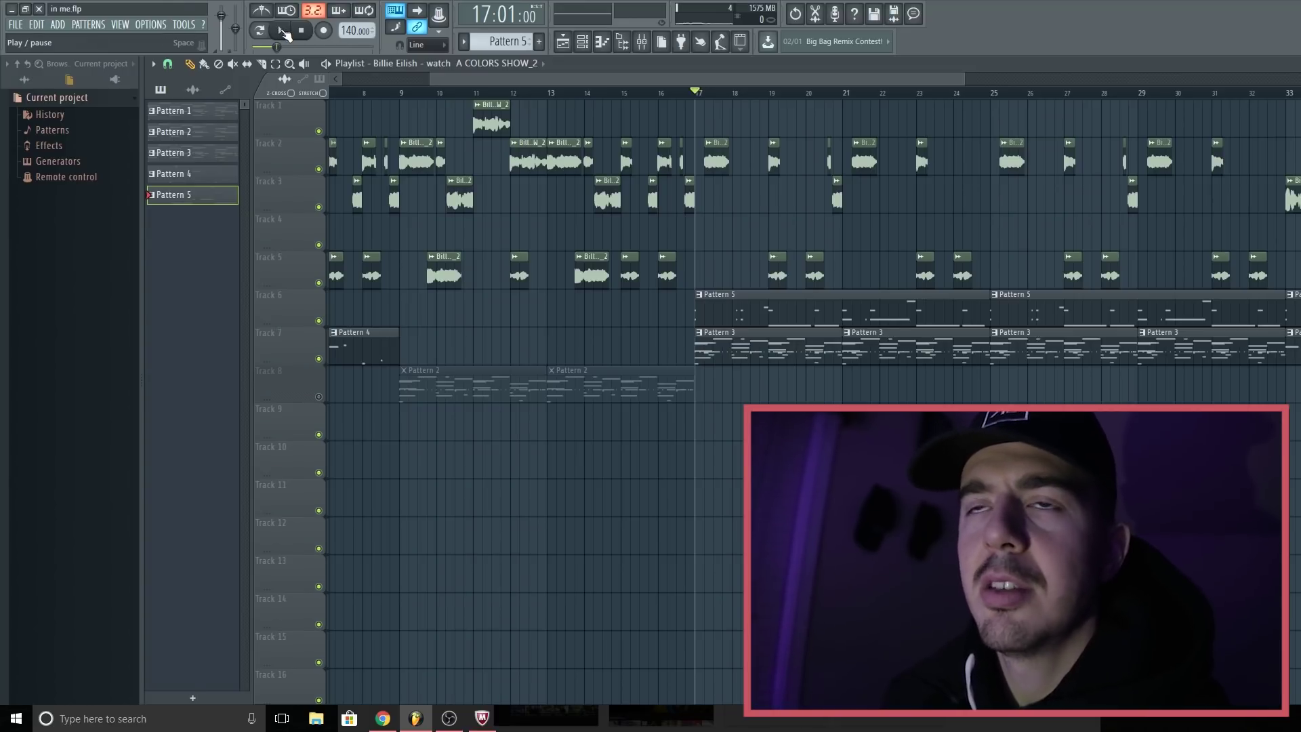
Examine the vocal chops on Track 3 and the patterns beneath them from bar 33 to bar 40 during playback
{"action": "scroll", "coordinate": [488, 121], "scroll_direction": "down", "scroll_amount": 5}
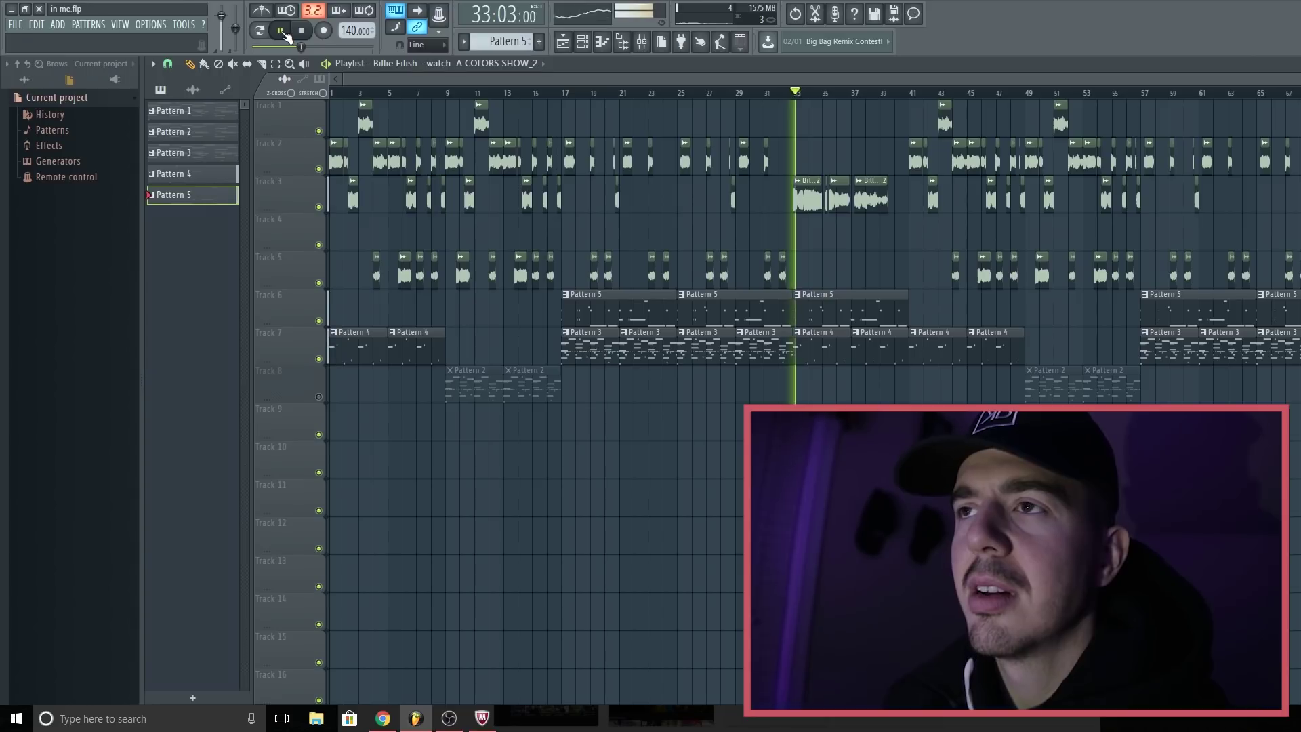
{"action": "scroll", "coordinate": [826, 100], "scroll_direction": "up", "scroll_amount": 5}
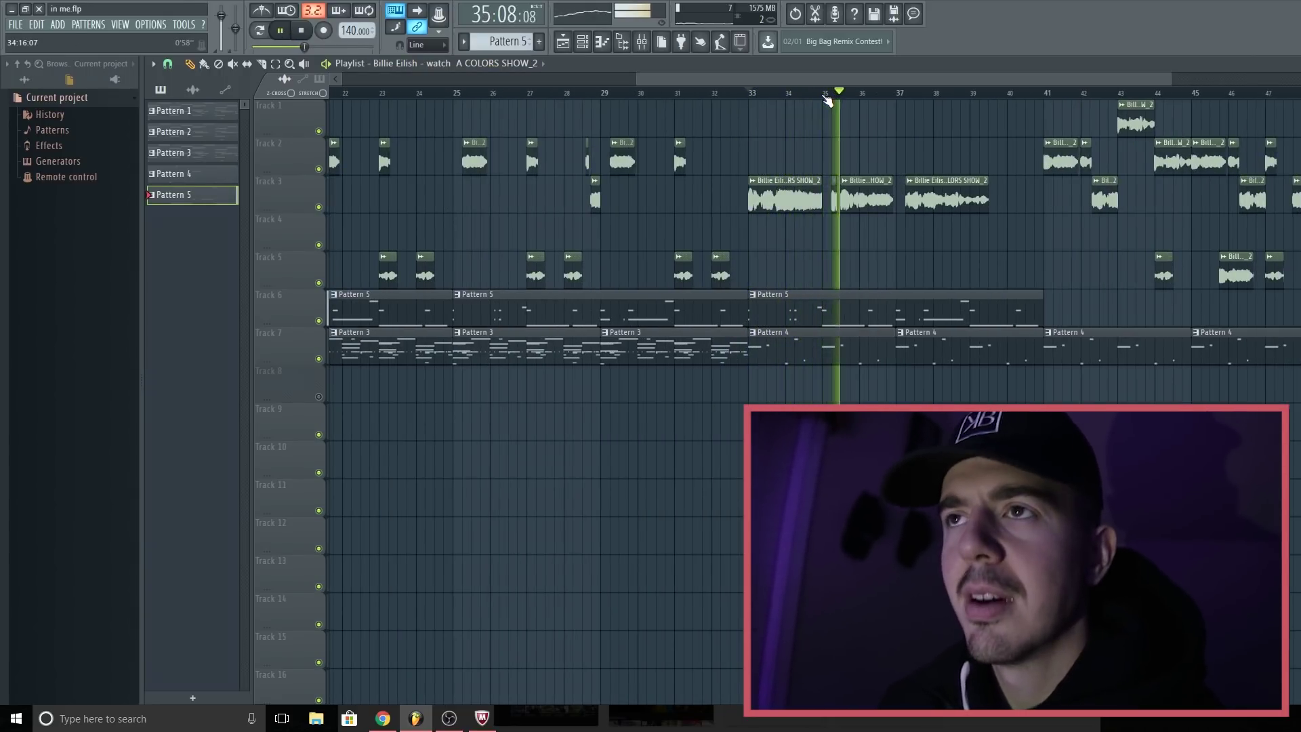
{"action": "scroll", "coordinate": [826, 100], "scroll_direction": "up", "scroll_amount": 4}
{"action": "scroll", "coordinate": [828, 98], "scroll_direction": "up", "scroll_amount": 2}
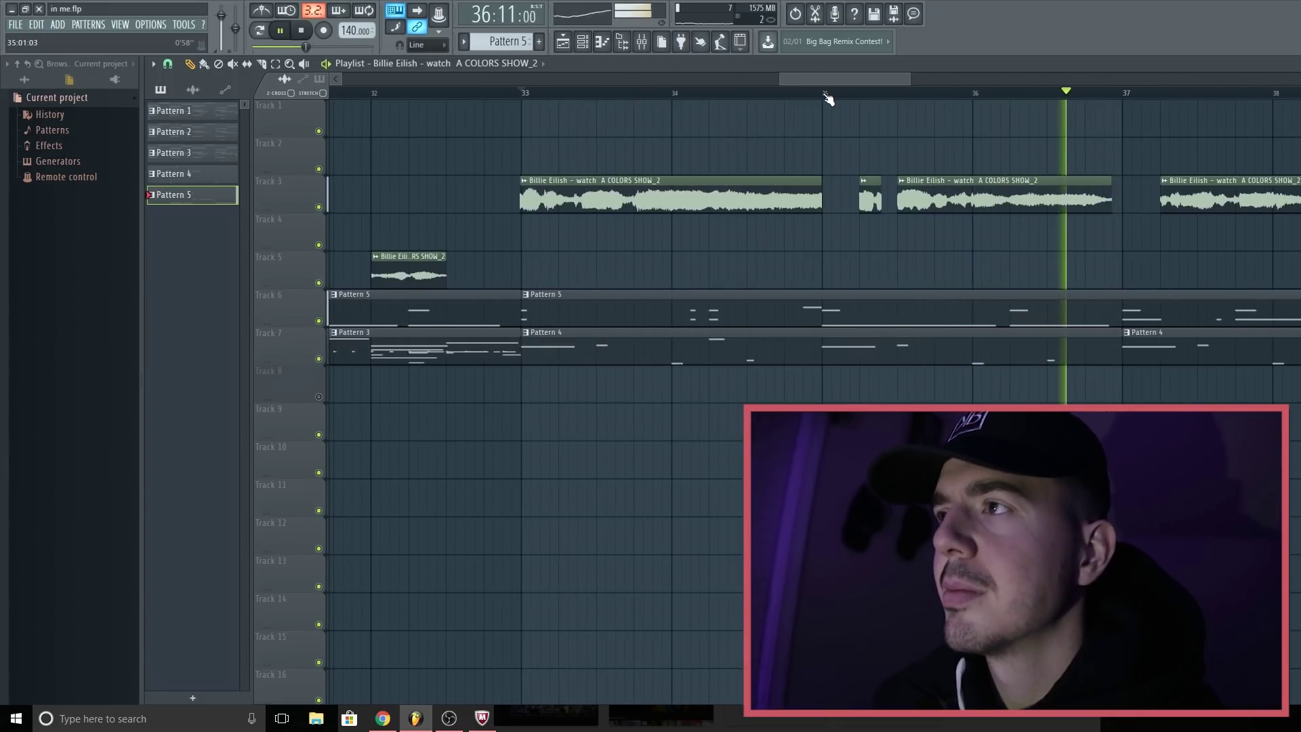
{"action": "scroll", "coordinate": [827, 99], "scroll_direction": "down", "scroll_amount": 8}
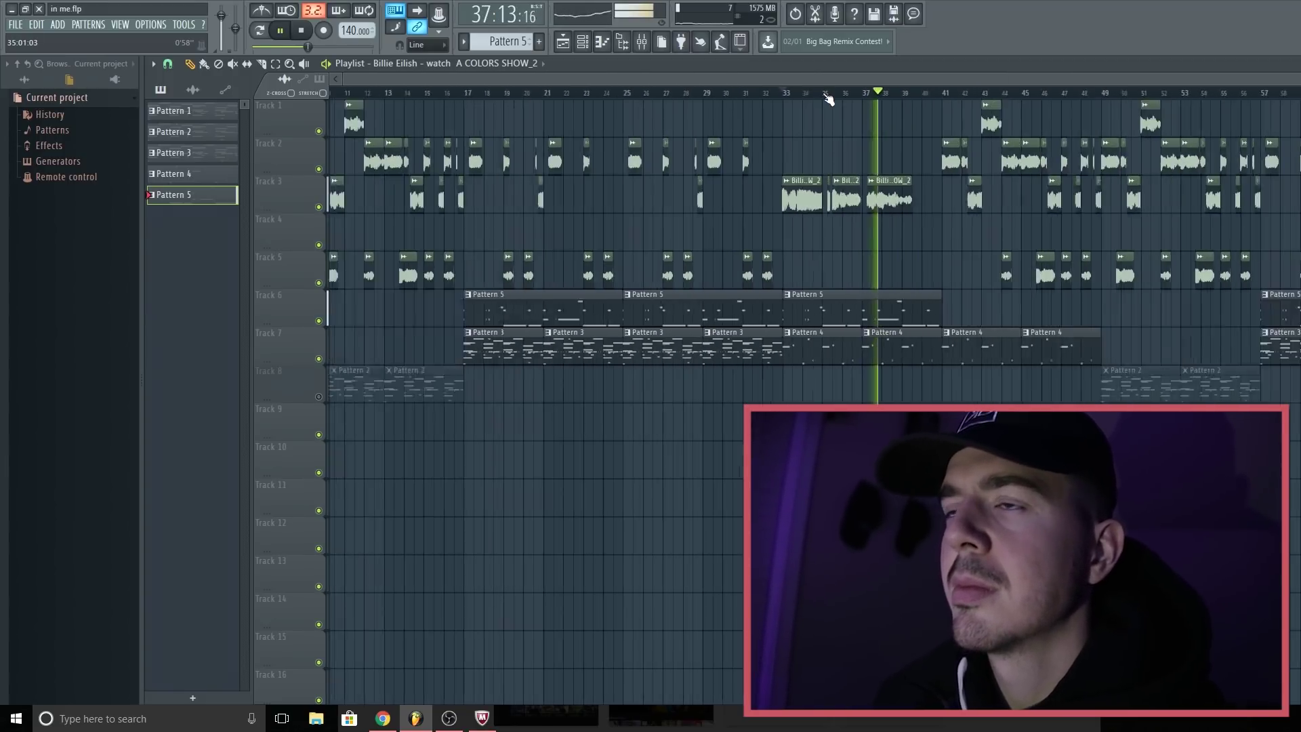
{"action": "scroll", "coordinate": [828, 99], "scroll_direction": "down", "scroll_amount": 2}
{"action": "scroll", "coordinate": [881, 96], "scroll_direction": "up", "scroll_amount": 3}
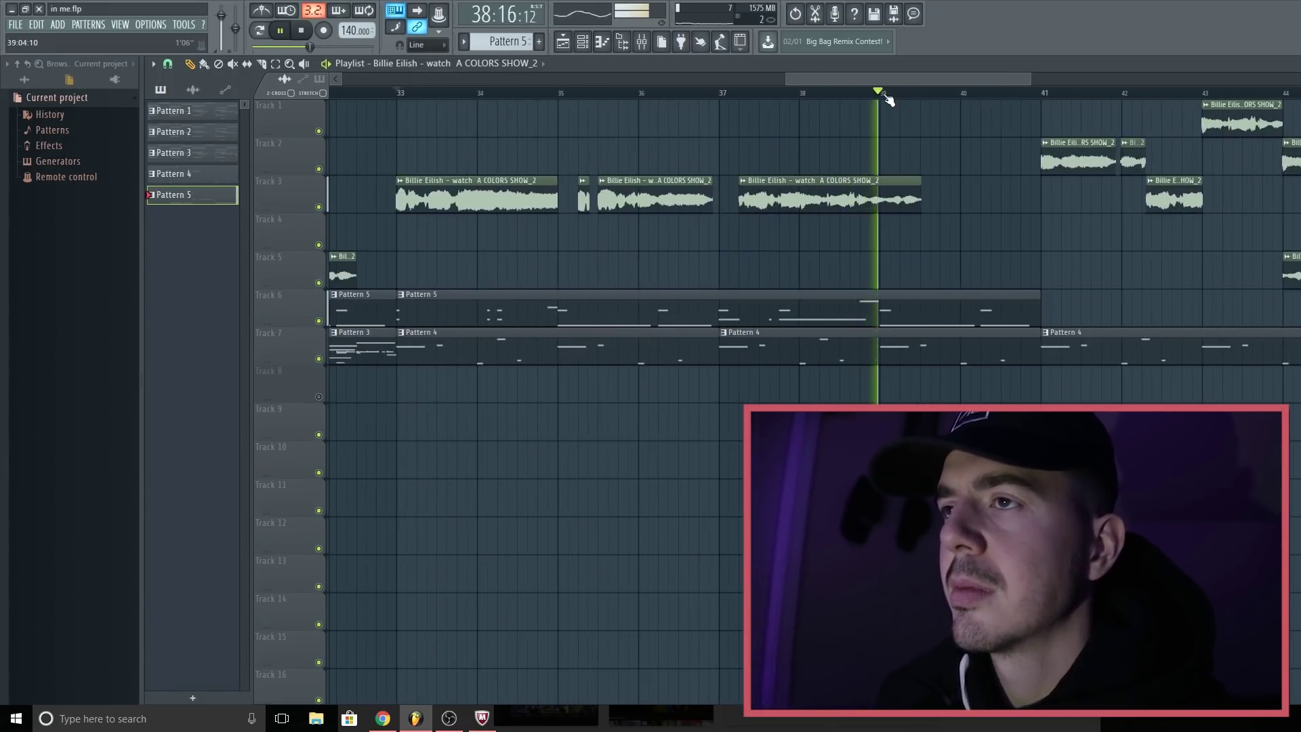
{"action": "scroll", "coordinate": [879, 95], "scroll_direction": "down", "scroll_amount": 4}
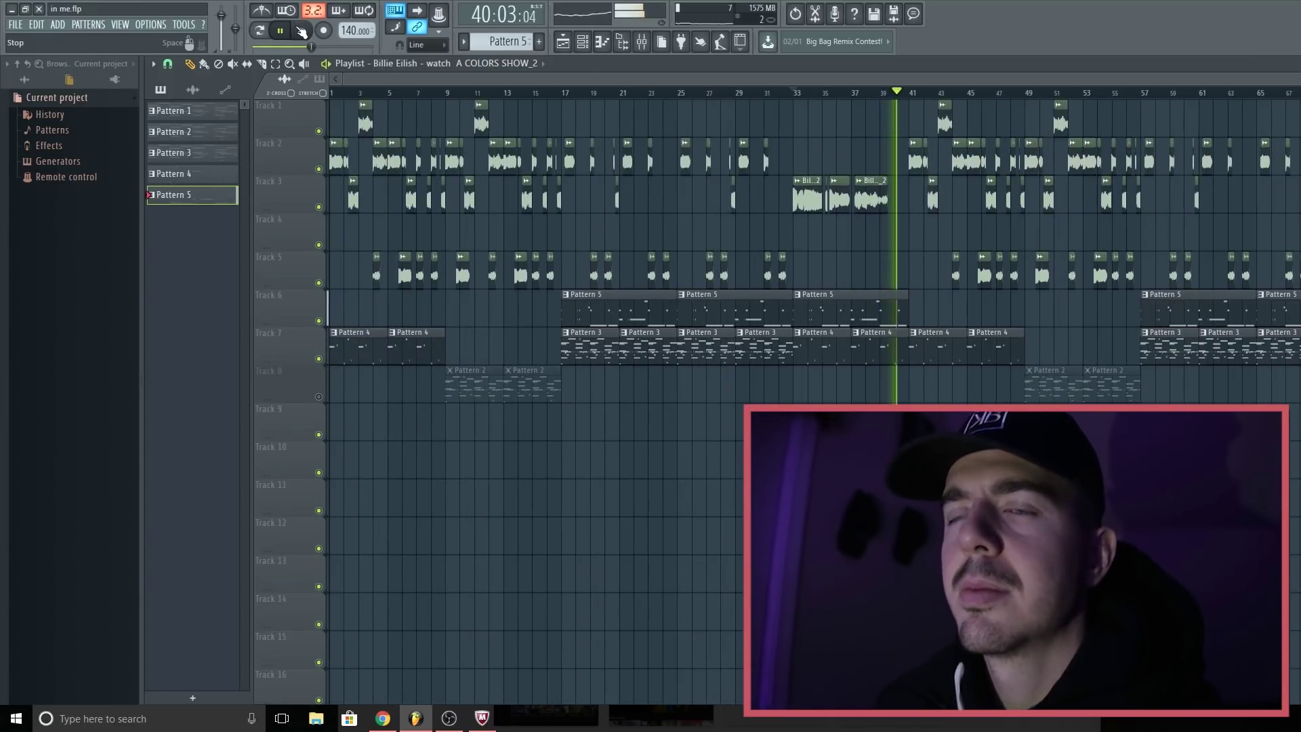